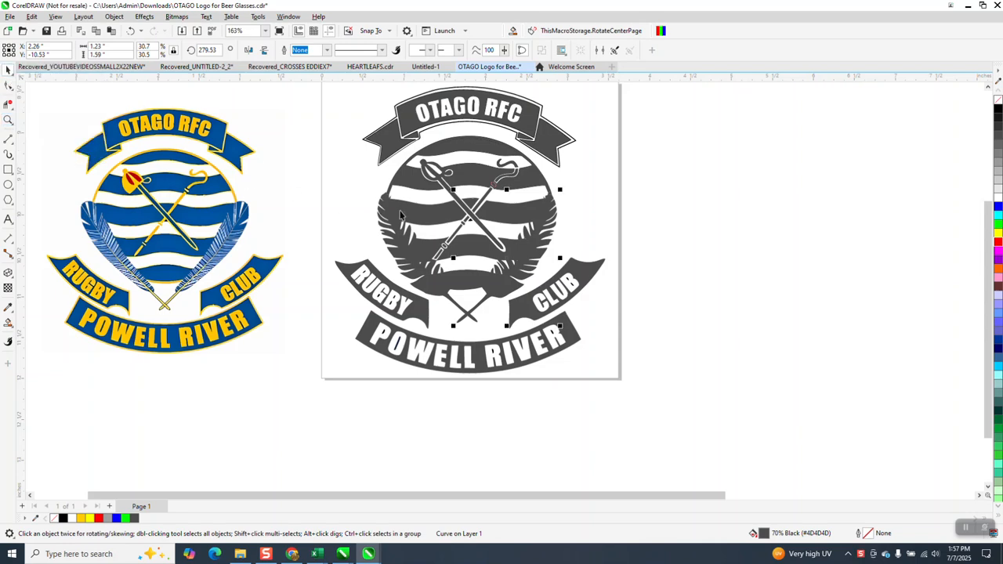
Step: Set the nudge distance to 4 inches and place a duplicate of the whole gray logo 4 inches to its right
scroll(401, 214, down, 2)
drag(335, 118, 585, 324)
click(591, 269)
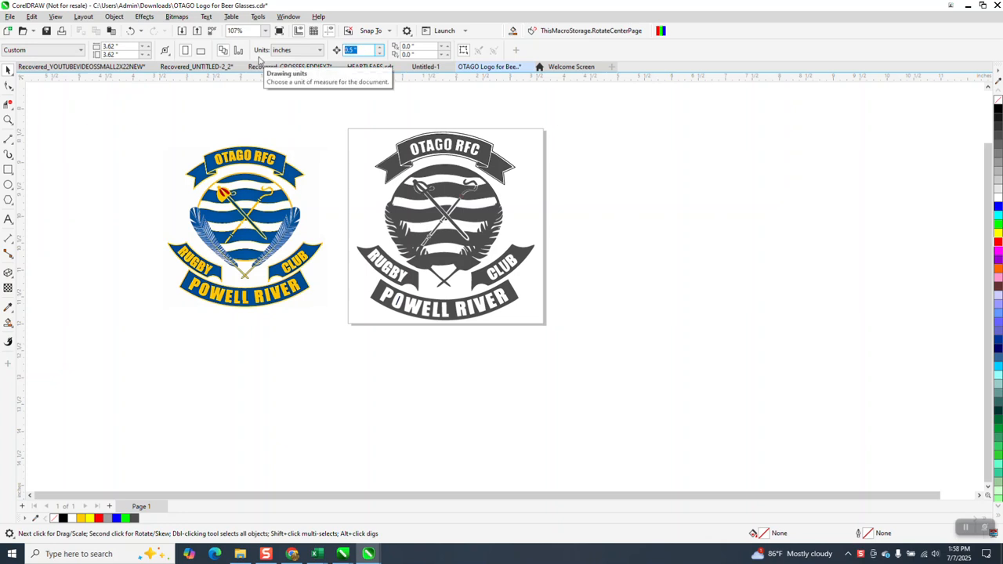
text(4)
drag(336, 103, 596, 351)
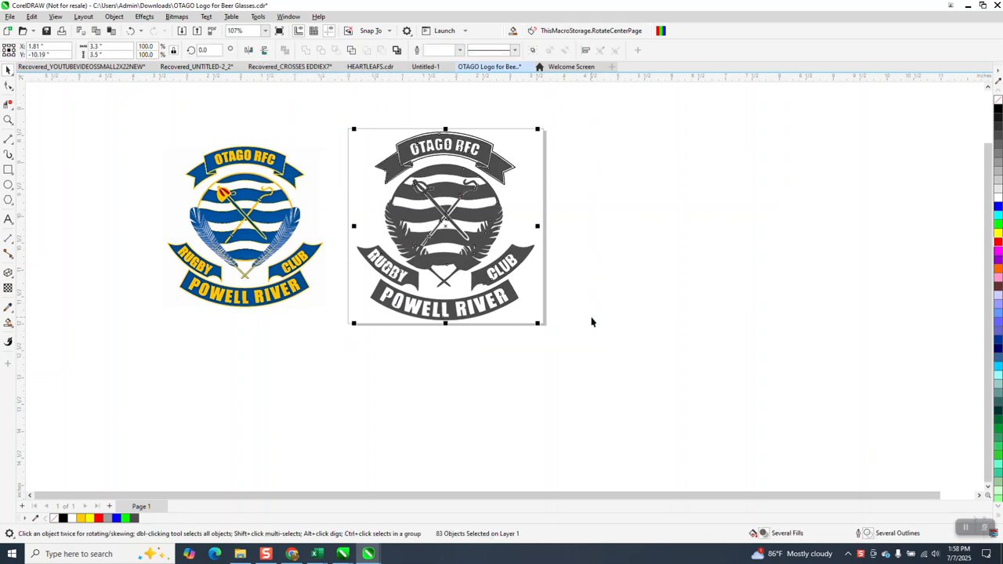
key(ctrl+d)
key(Right)
Step: Move the duplicate logo's left feather 4 inches right and its right feather 8 inches right, clear of the logo
click(760, 274)
click(708, 248)
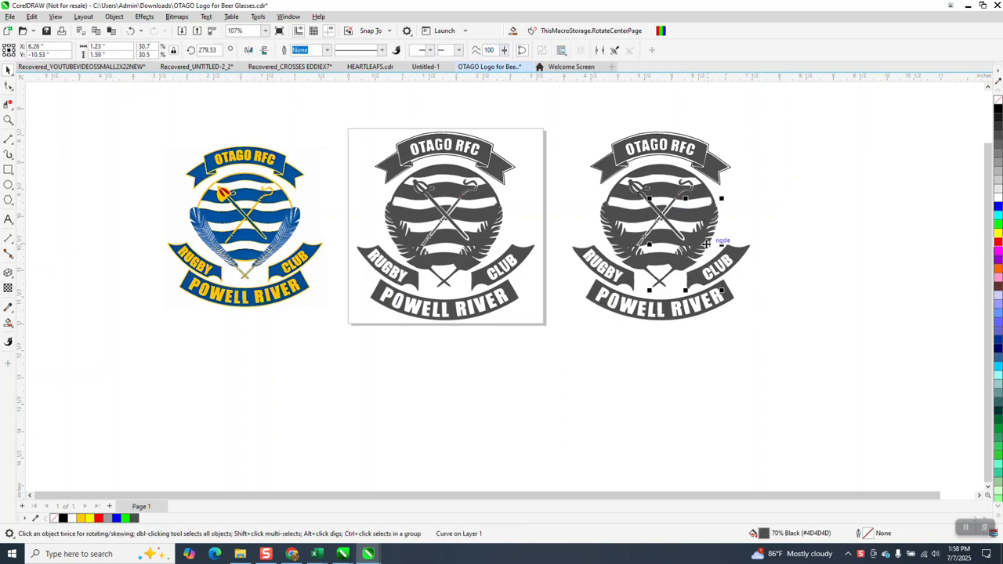
key(Right)
click(635, 265)
key(Right)
scroll(792, 265, down, 3)
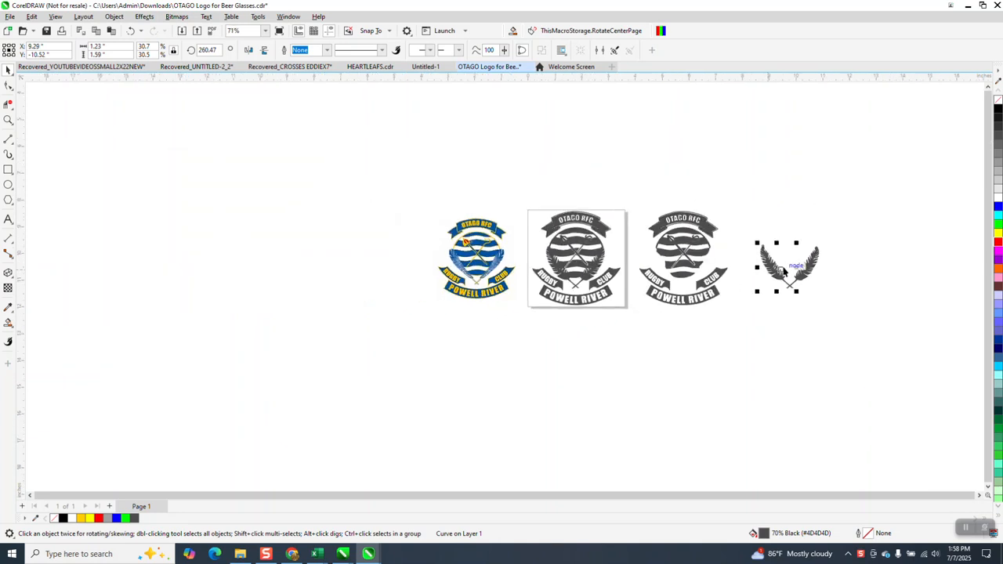
click(812, 266)
key(Right)
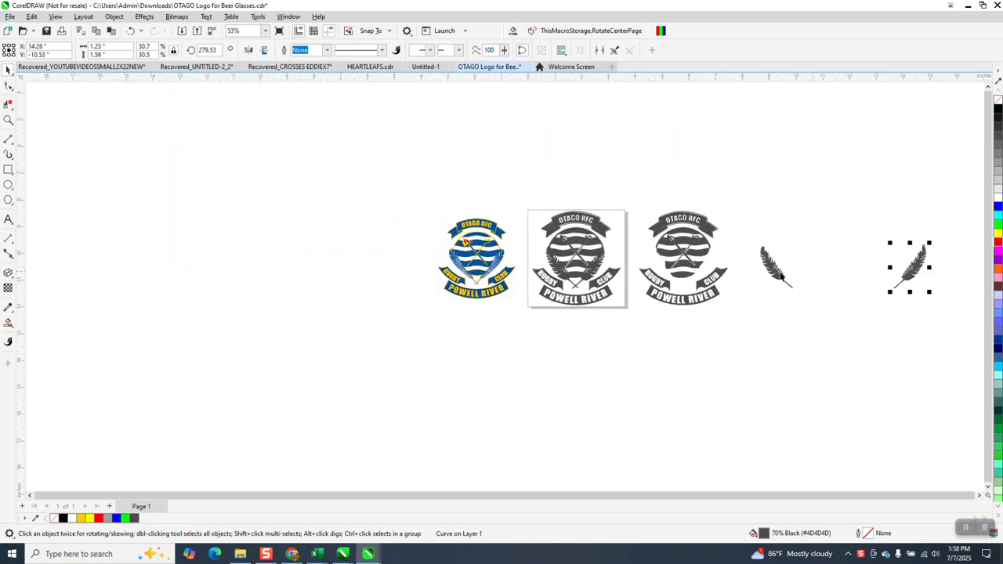
Step: Duplicate the two separated feathers 4 inches upward and give the copies no fill and a black outline
scroll(749, 267, down, 2)
drag(749, 236, 919, 340)
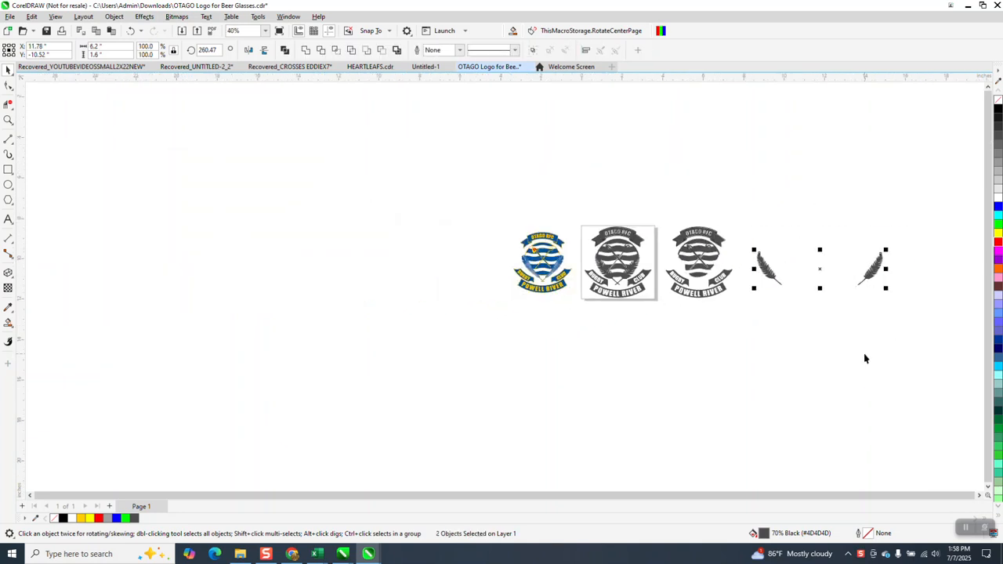
key(KP_Add)
key(Up)
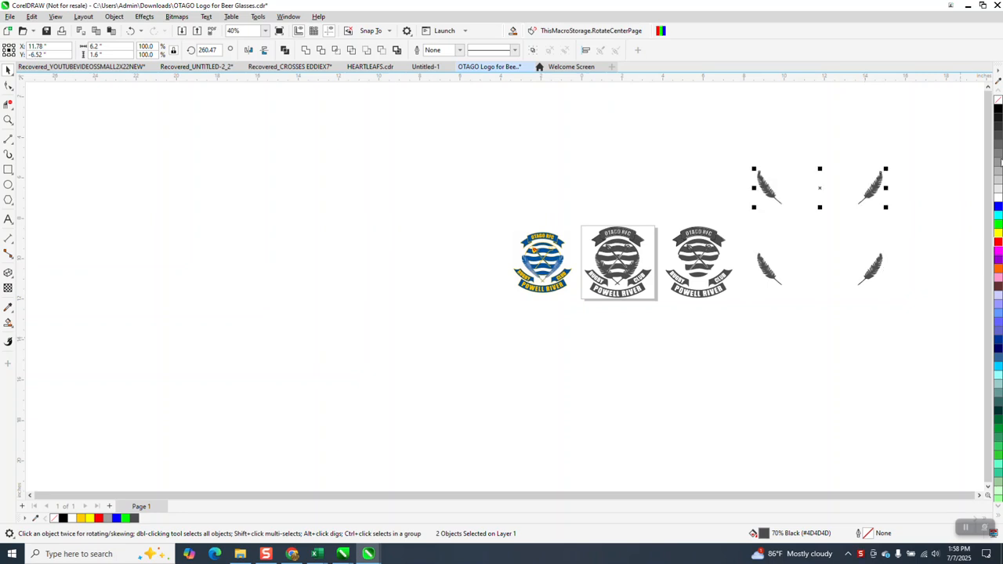
click(998, 99)
right_click(997, 109)
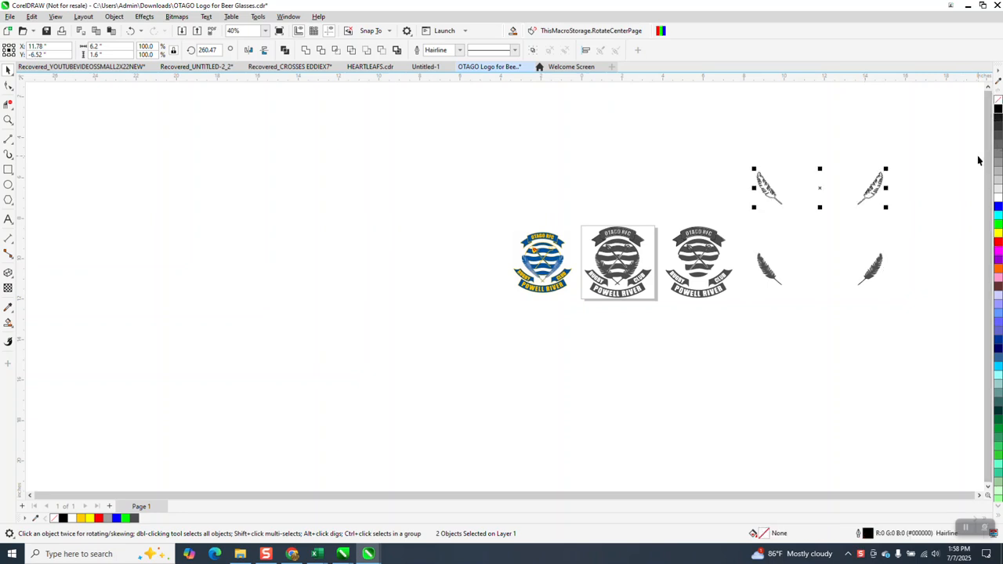
Step: Apply a one-step outside contour with a 0.02-inch offset and red outline to each of the two outlined feathers
click(746, 169)
click(752, 188)
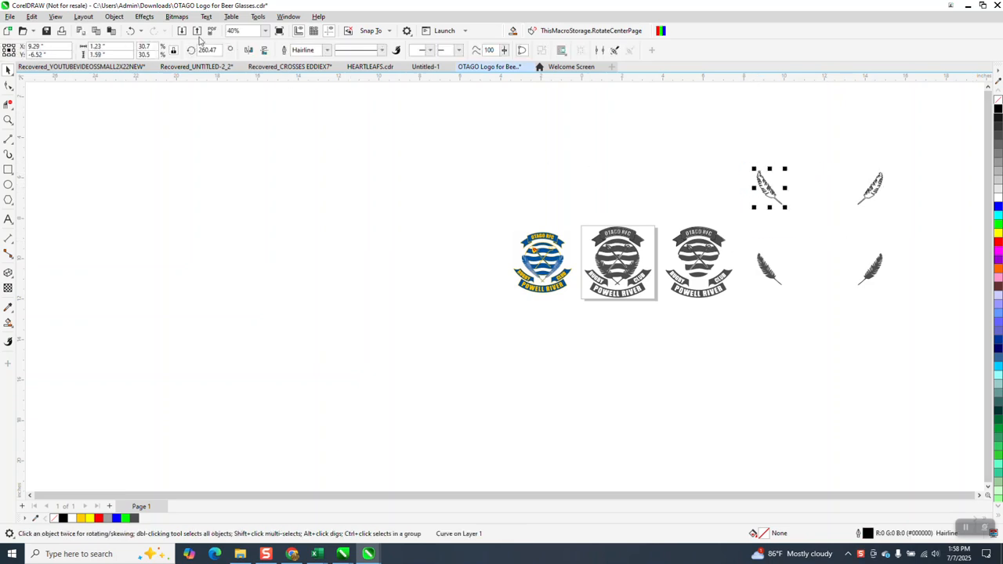
click(144, 17)
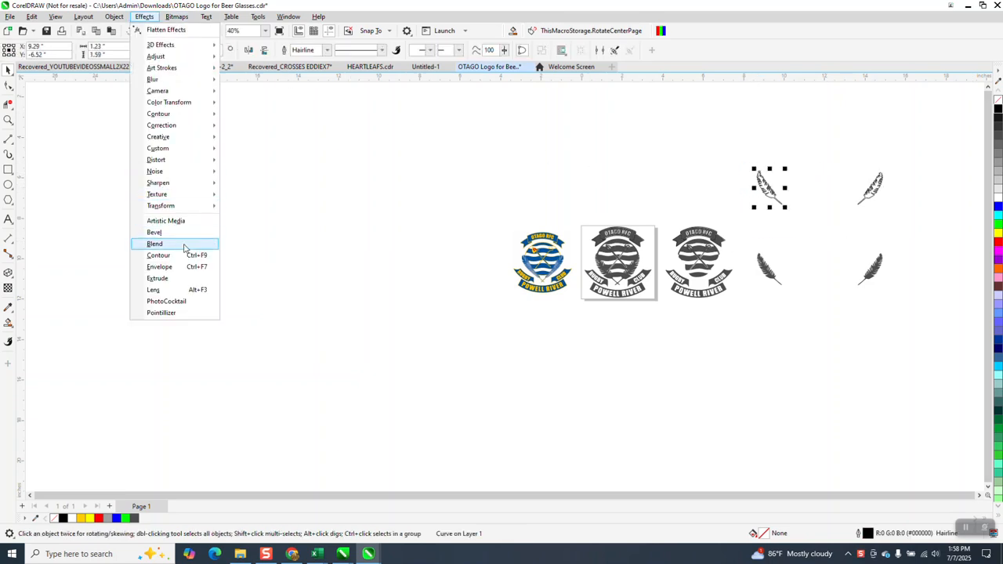
click(185, 256)
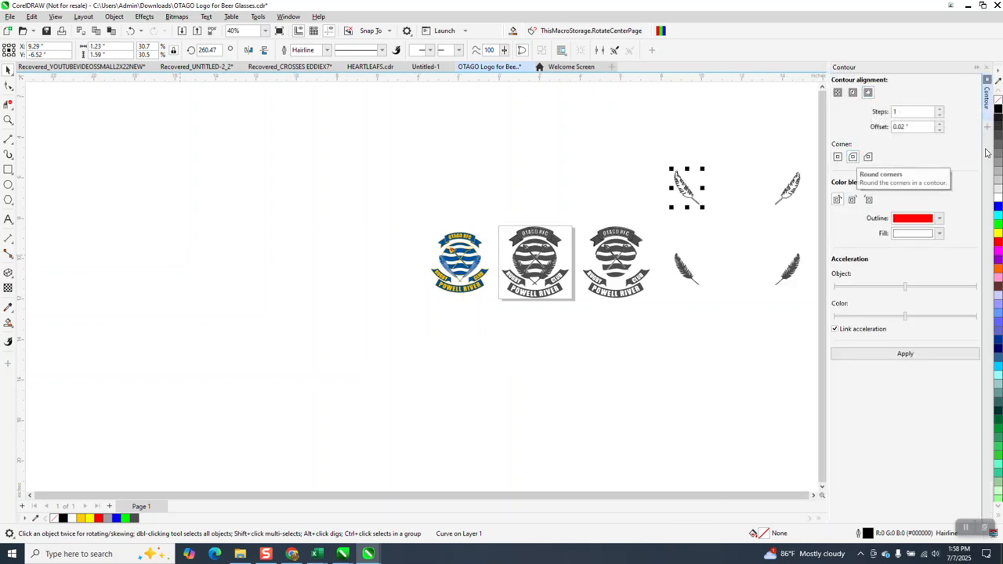
click(906, 356)
click(788, 195)
click(904, 354)
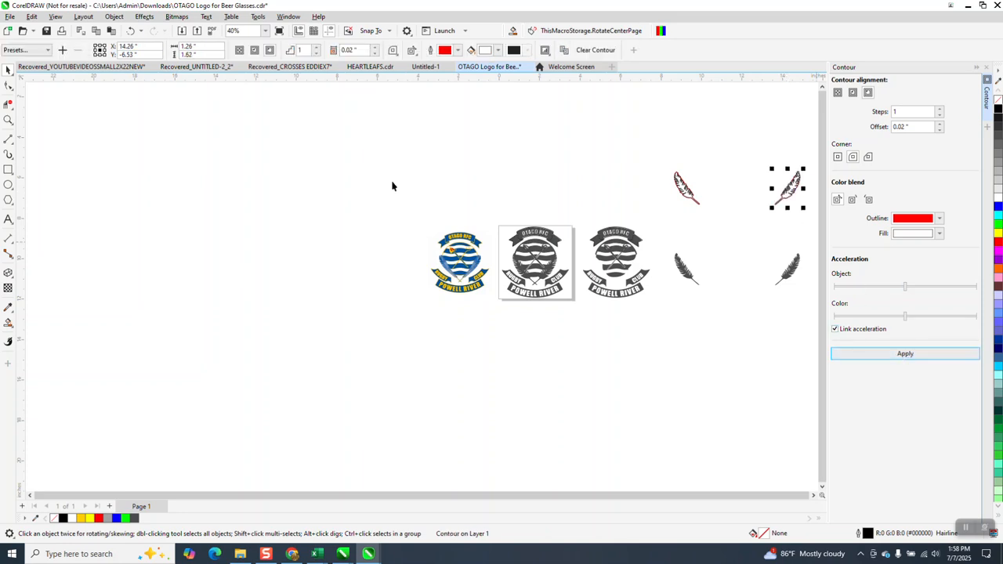
Step: Break the red contours apart from both outlined feathers
click(8, 120)
drag(629, 148, 819, 283)
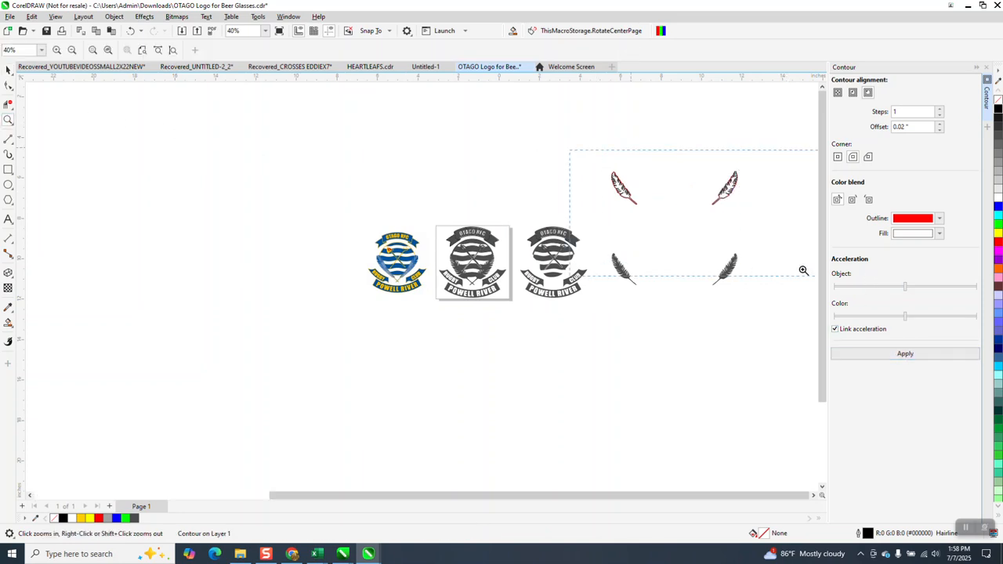
click(8, 70)
drag(56, 150, 498, 310)
click(114, 16)
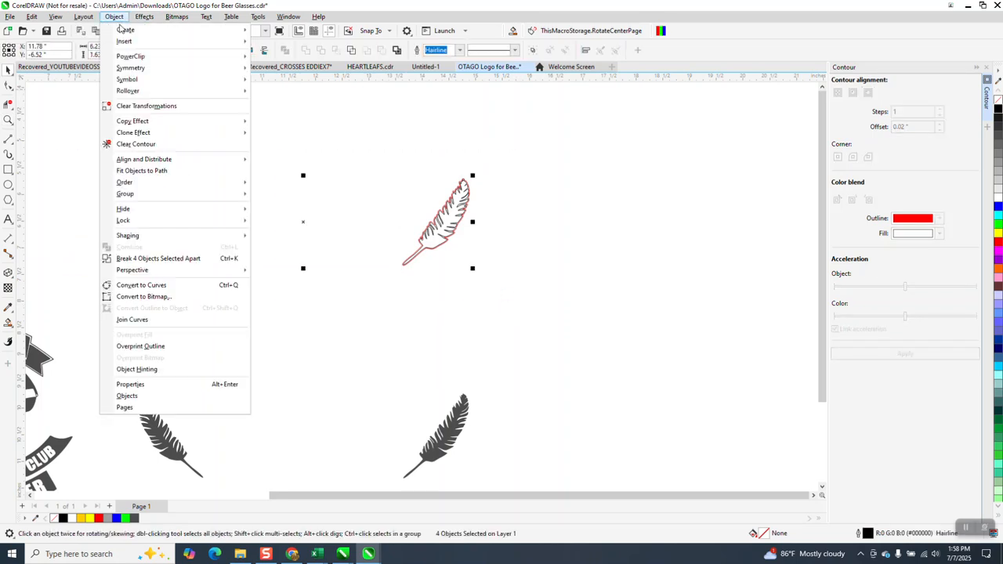
click(179, 259)
click(200, 270)
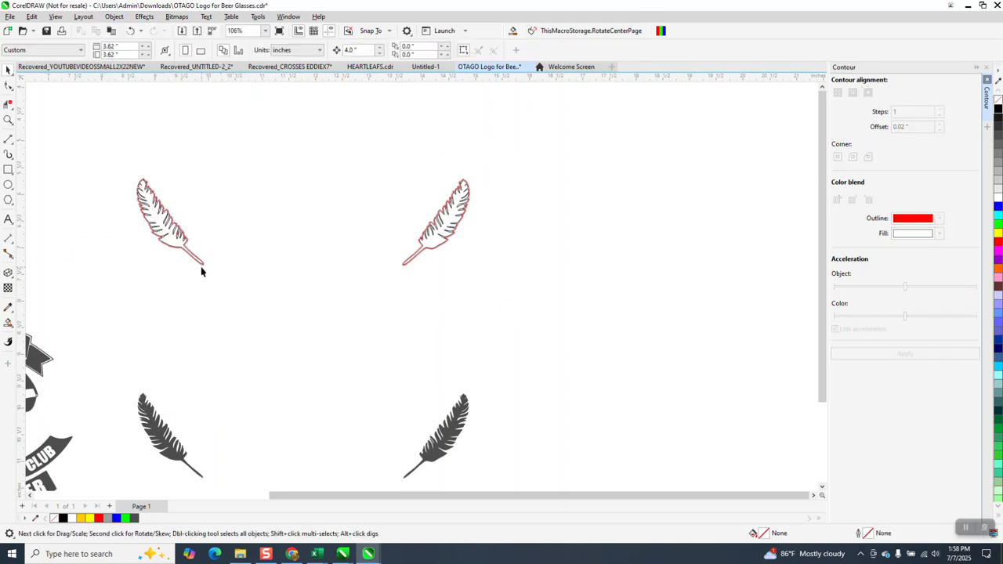
Step: Move the left feather's red contour 4 inches down and 4 inches left toward its place on the duplicate logo
click(204, 268)
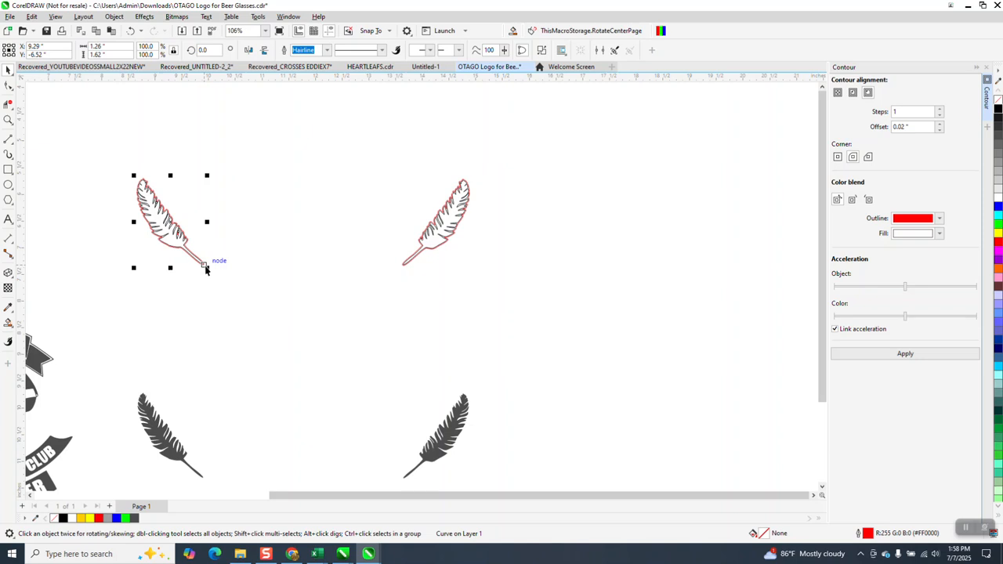
key(Tab)
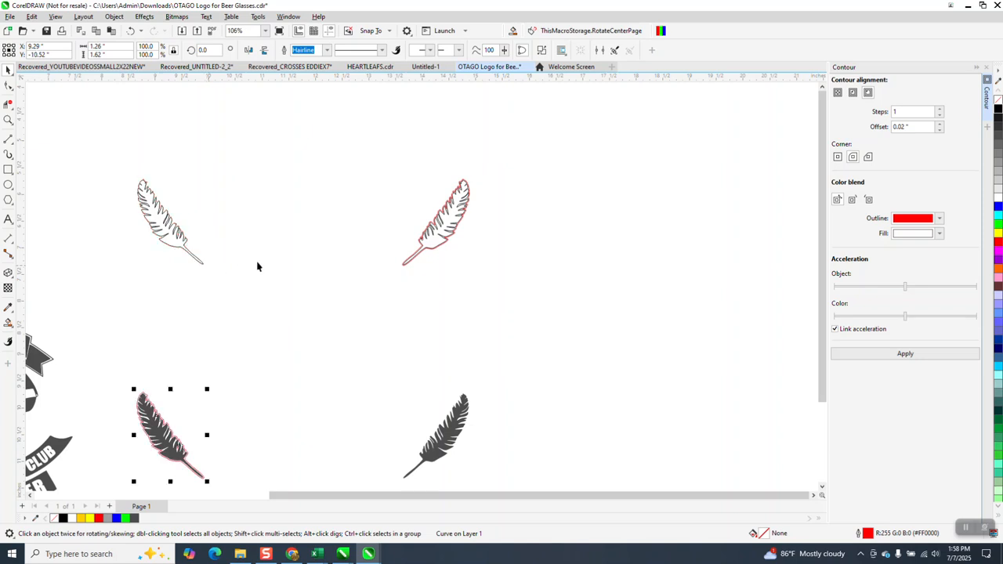
click(385, 270)
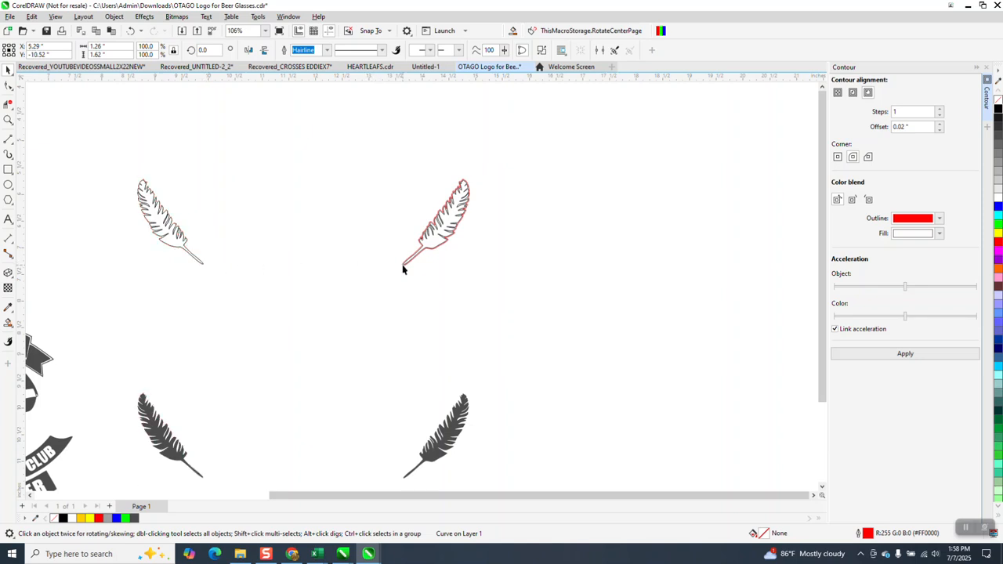
Step: Move the right feather's black-outlined copy 4 inches down and 4 inches right, leaving its red contour behind
click(403, 267)
key(Tab)
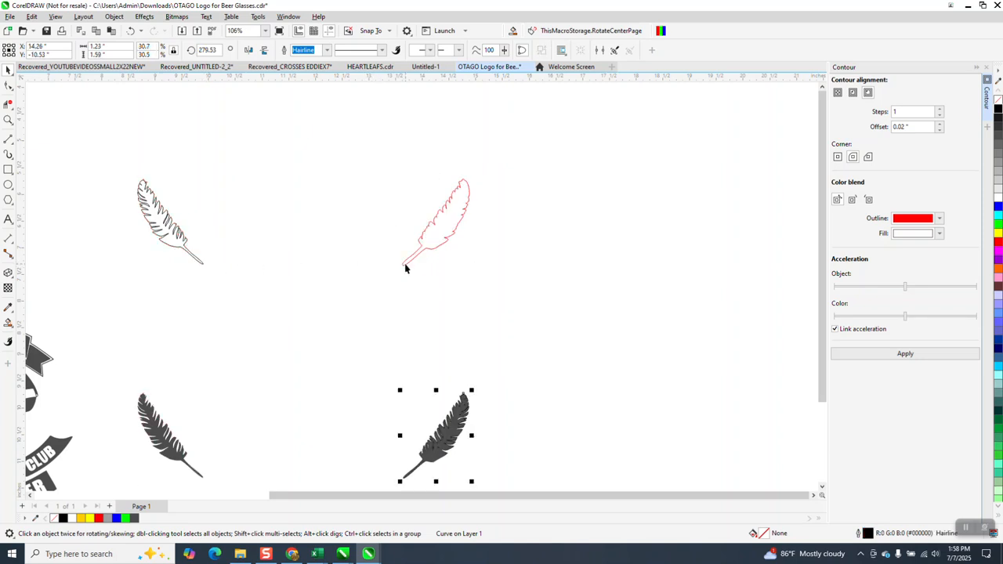
key(ctrl+v)
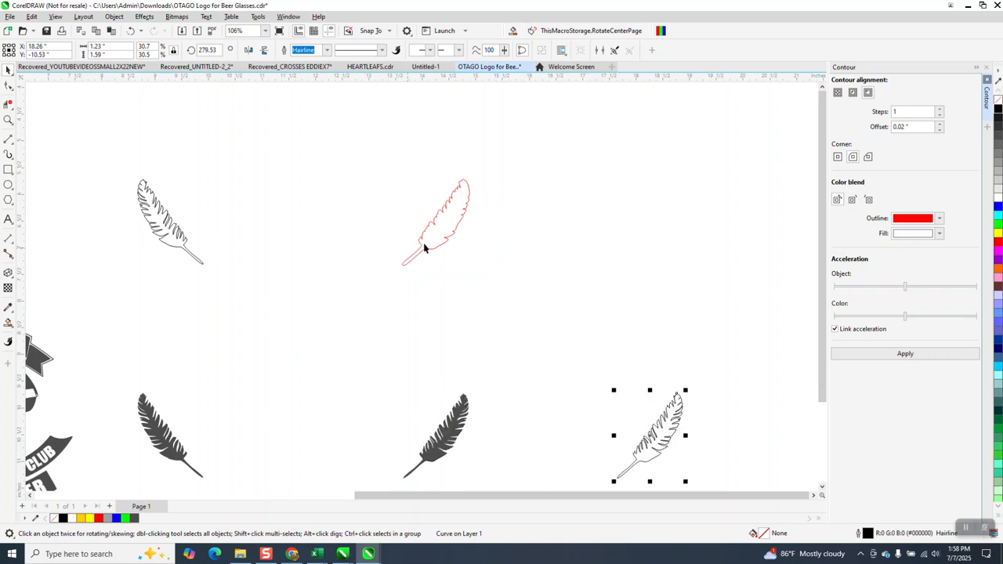
Step: Move the right feather's red contour 4 inches down and 8 inches left onto the duplicate logo
click(427, 248)
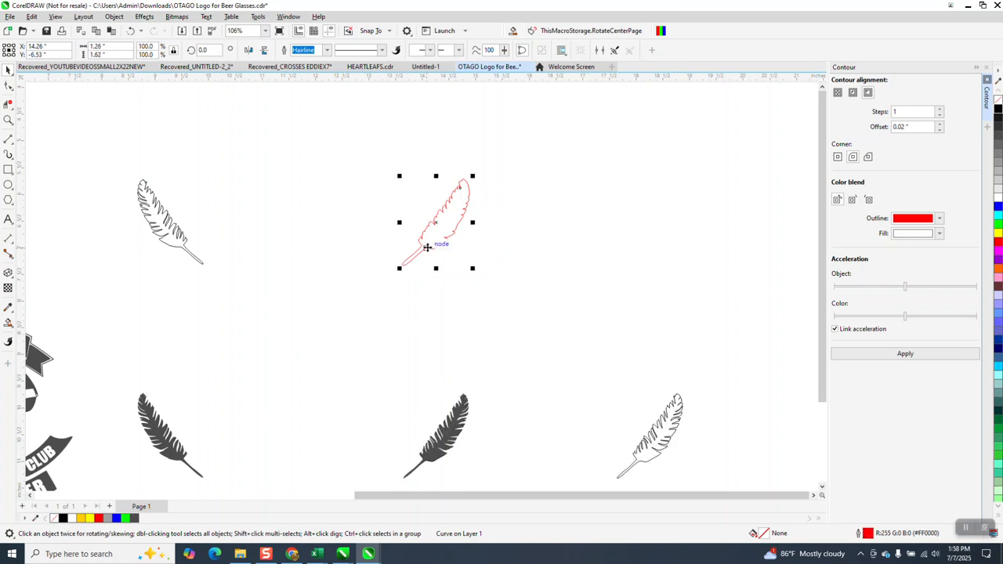
key(ctrl+z)
scroll(428, 250, down, 5)
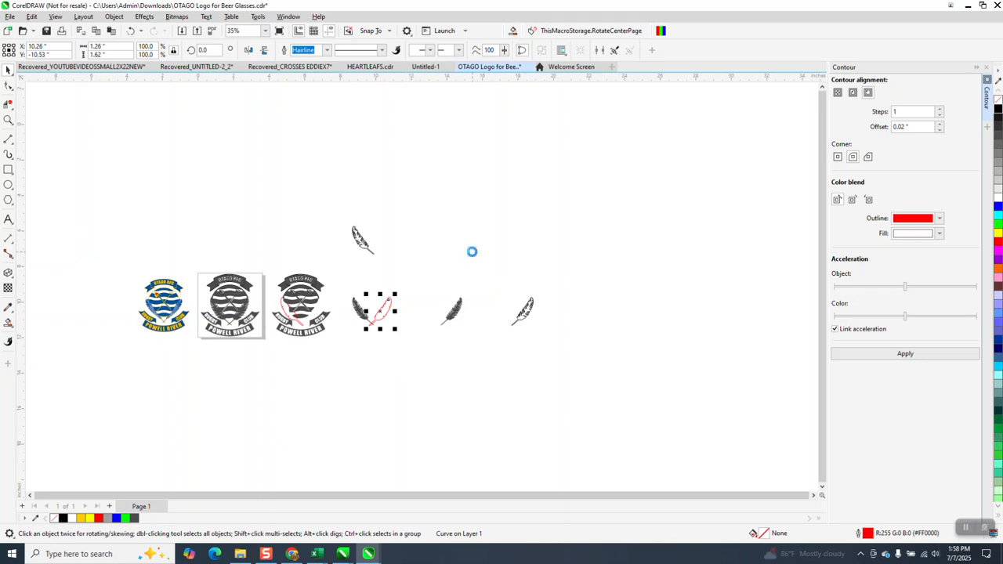
click(8, 120)
drag(229, 255, 404, 369)
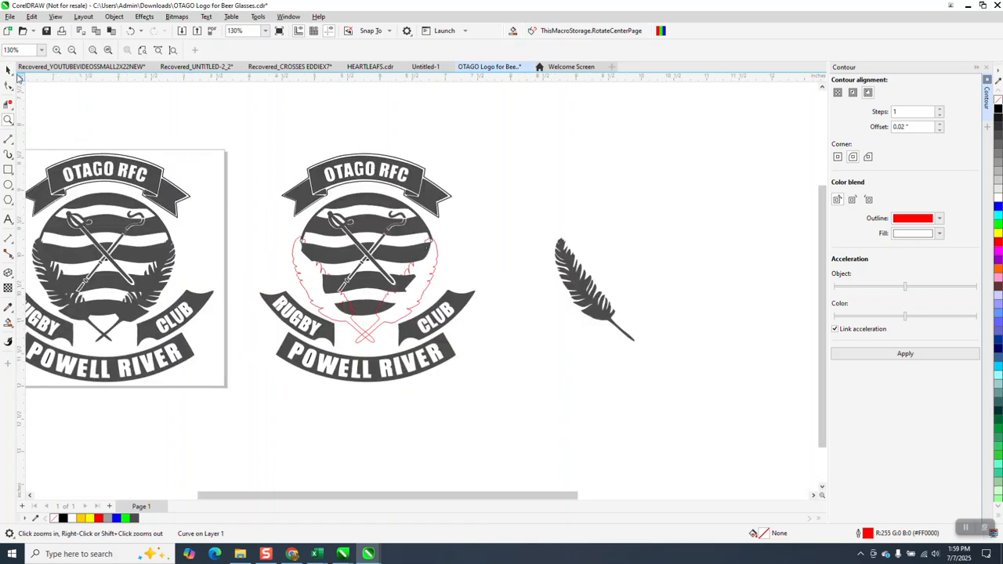
Step: Move the filled left feather 4 inches up to clear the space beside the duplicate logo
click(8, 71)
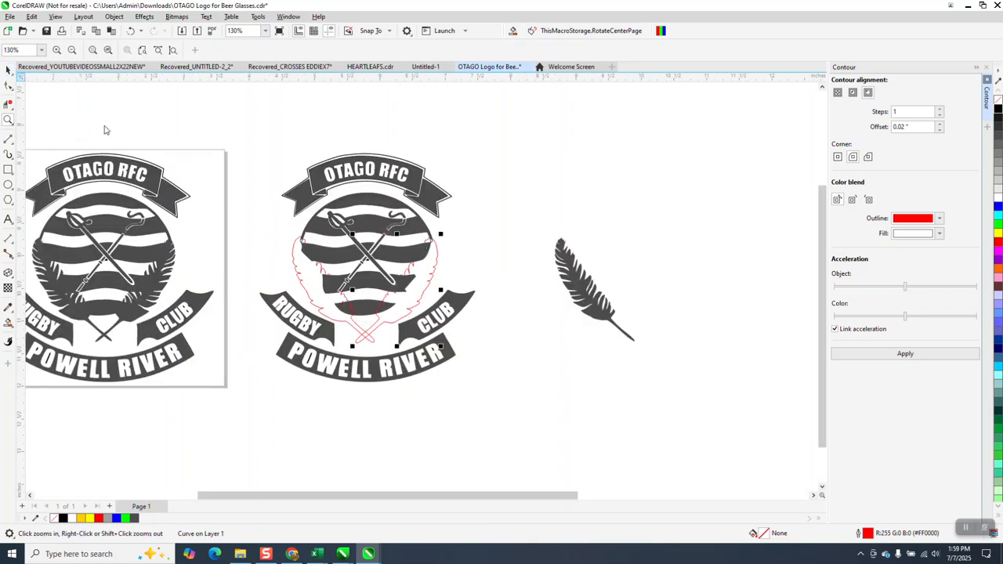
click(320, 263)
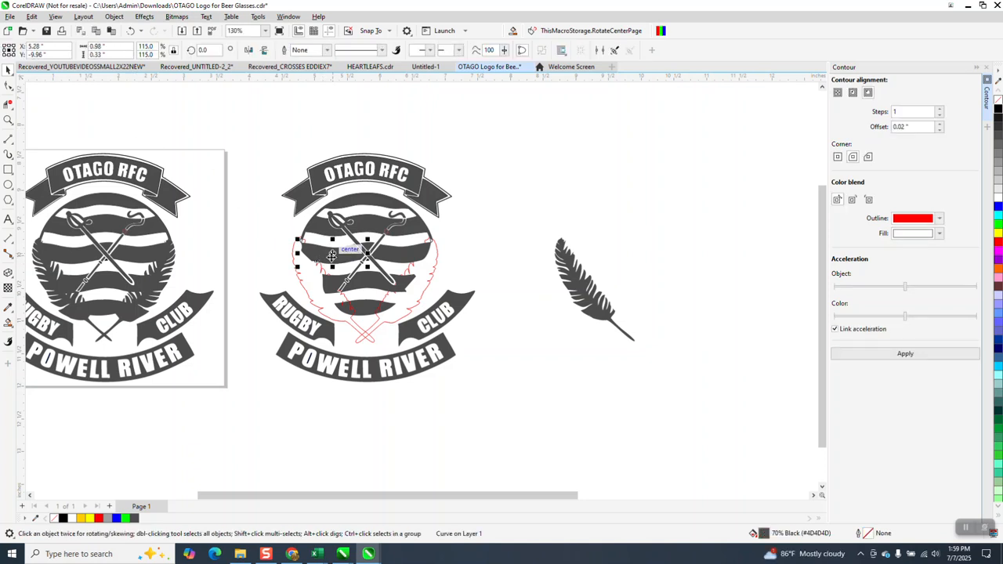
scroll(503, 314, down, 1)
drag(520, 242, 624, 361)
key(ctrl+z)
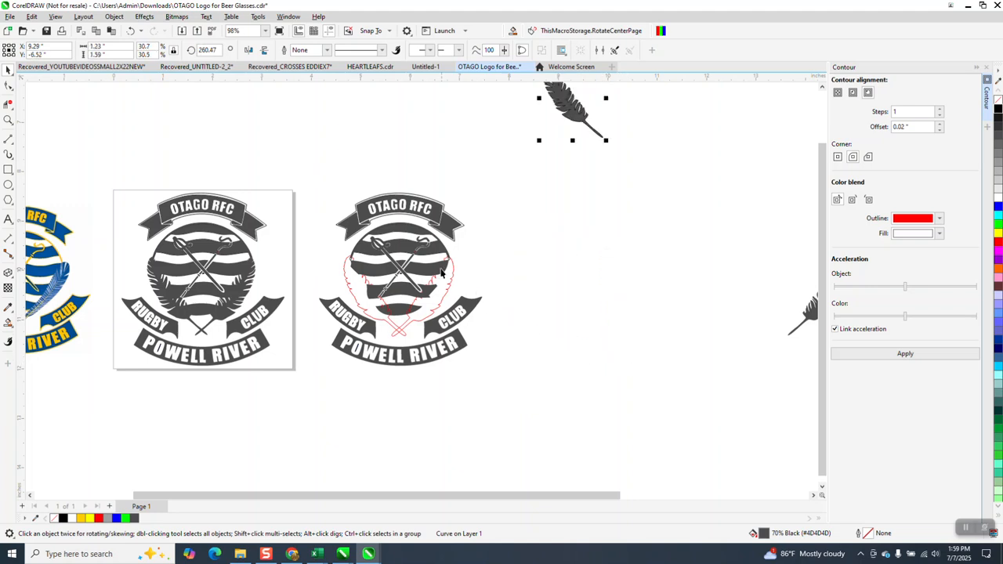
Step: Move the duplicate logo's dark circle stripes and sword pieces 4 inches right out of the crest and group them
click(407, 230)
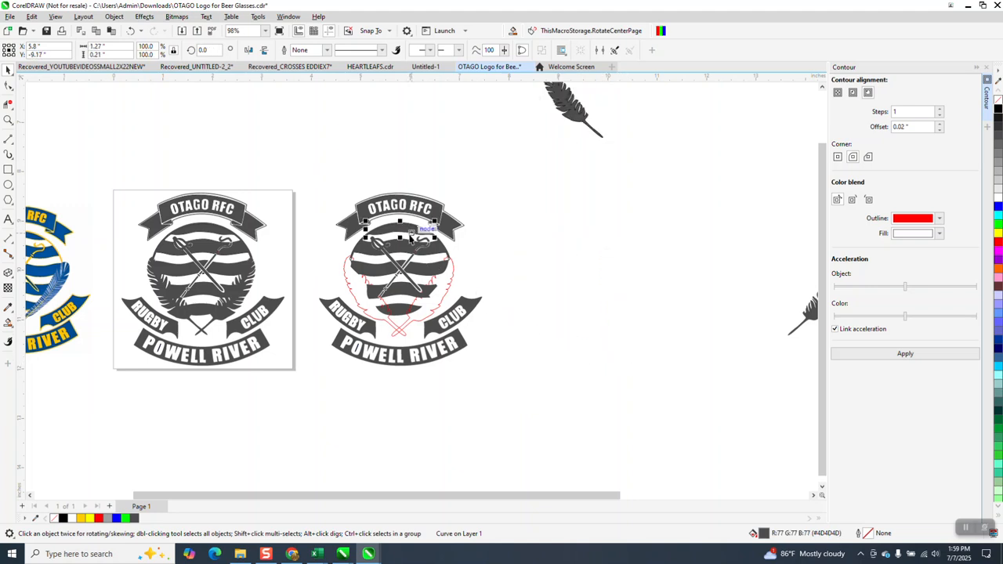
key(ctrl+z)
key(ctrl+z)
key(ctrl+z)
key(ctrl+z)
key(ctrl+z)
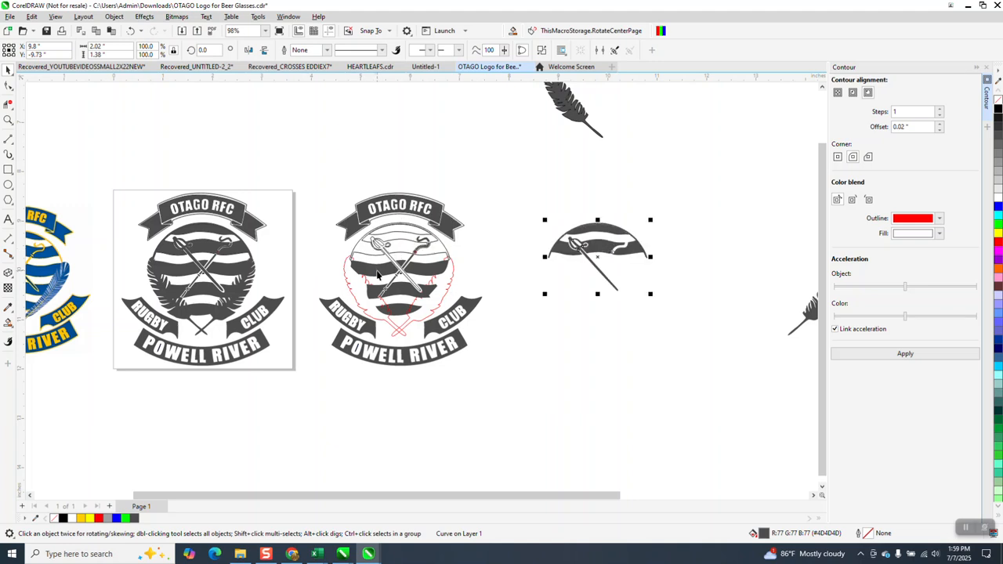
key(ctrl+z)
key(ctrl+z)
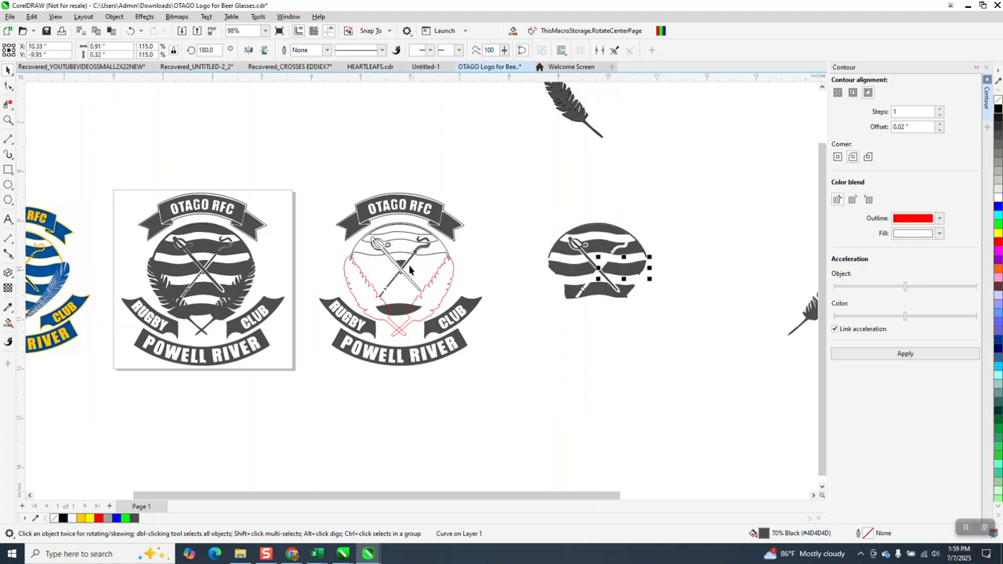
key(ctrl+z)
key(ctrl+z)
key(ctrl+z)
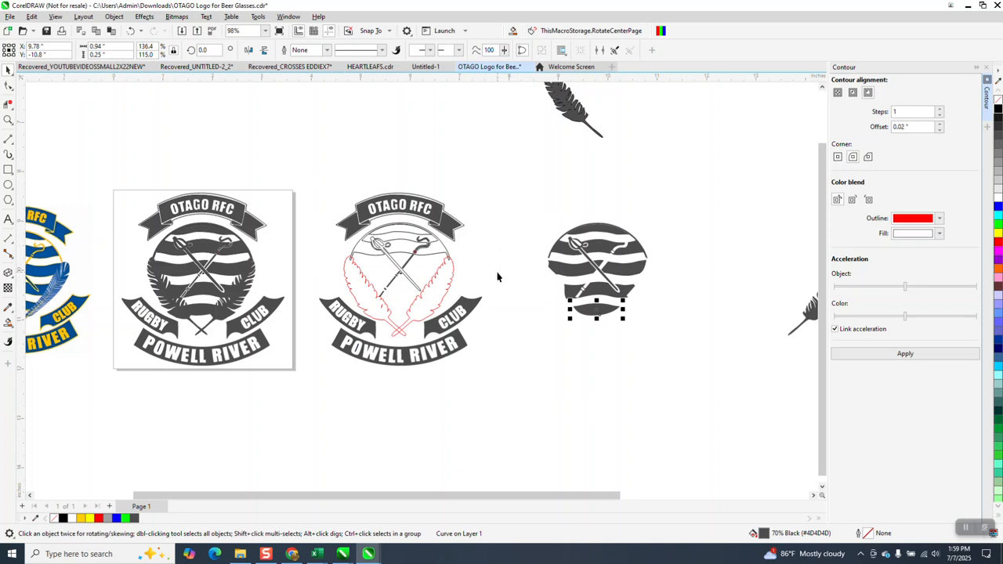
drag(526, 197, 679, 363)
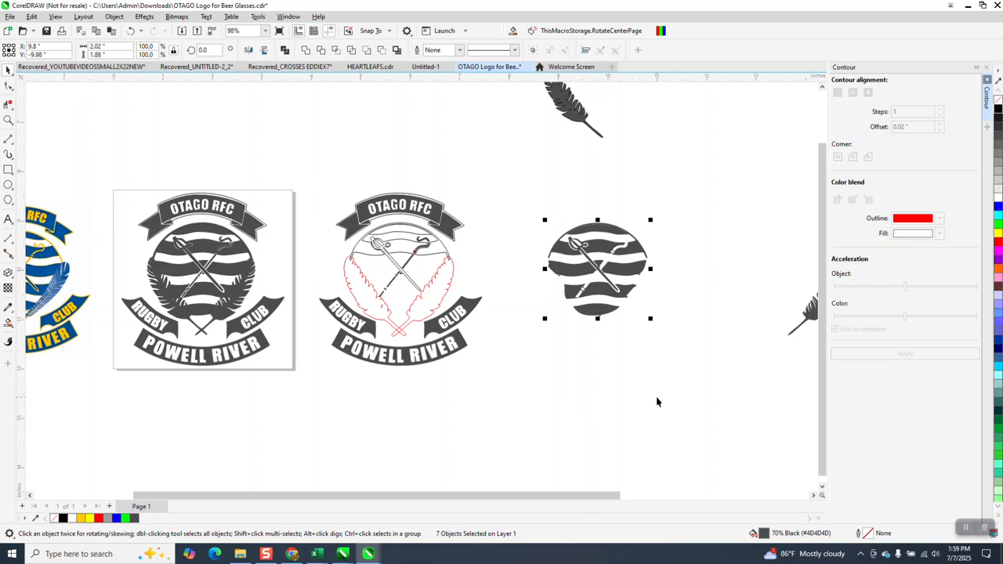
key(ctrl+g)
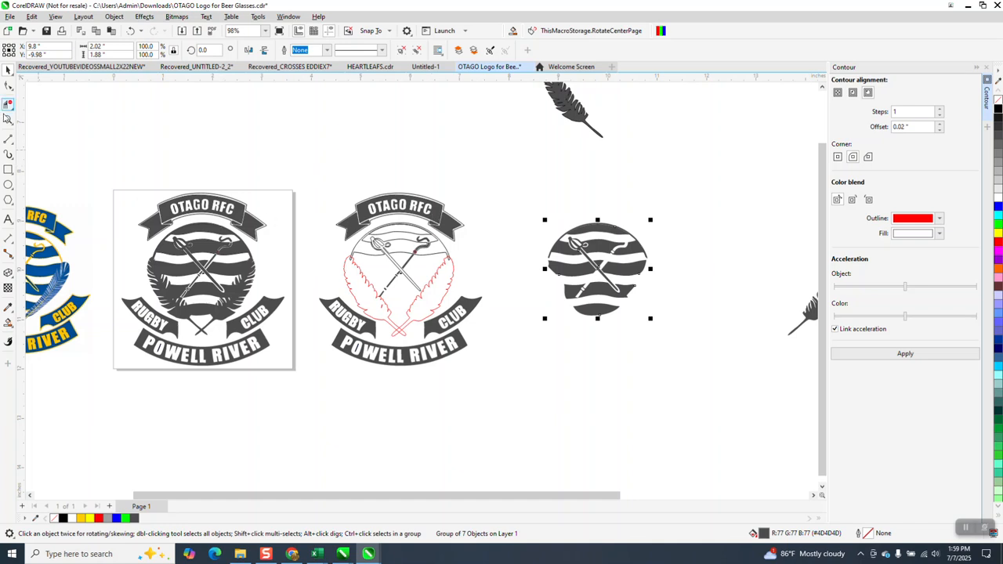
Step: Delete the leftover outline of the second stripe inside the duplicate logo's circle
click(8, 119)
drag(342, 205, 521, 346)
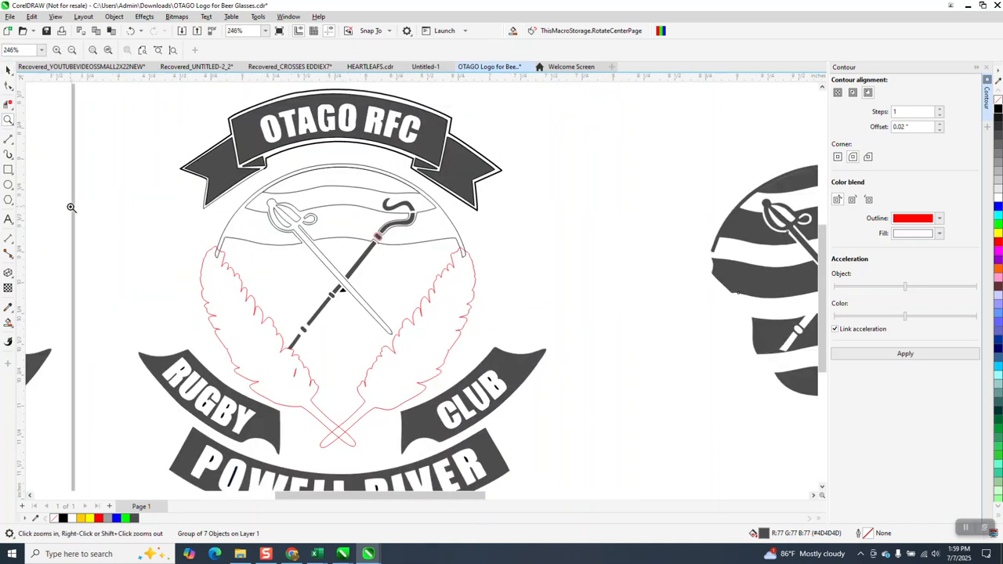
click(7, 104)
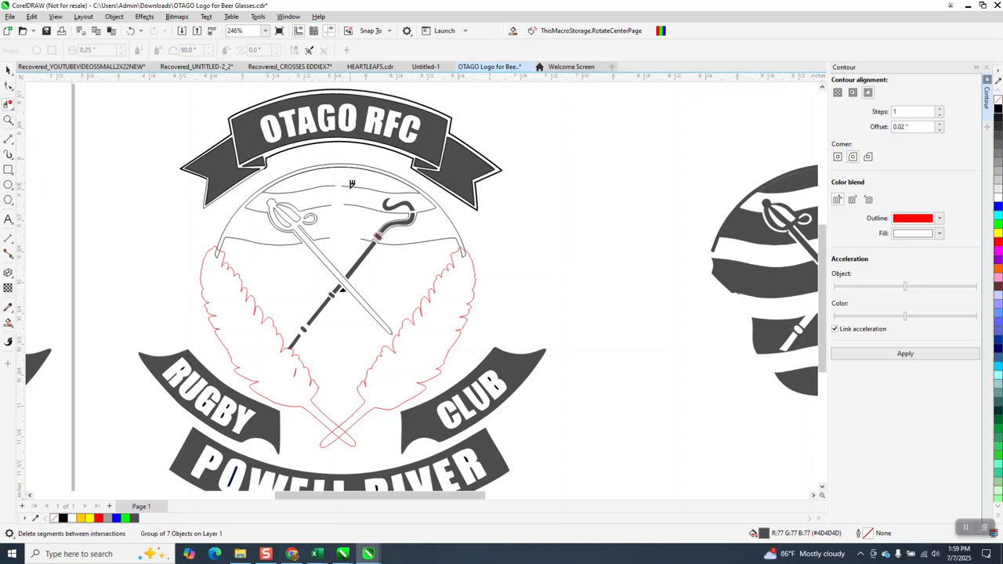
click(8, 69)
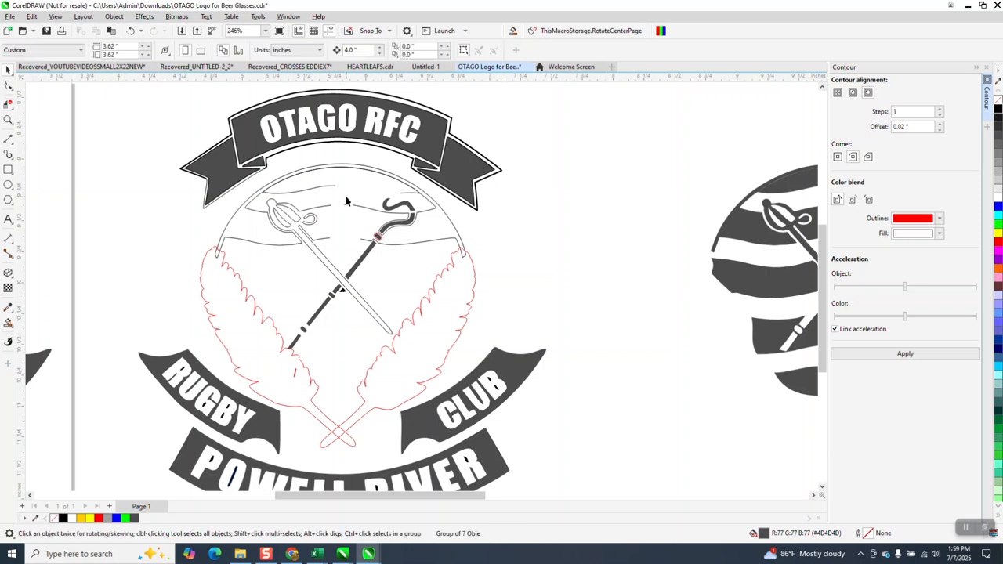
click(342, 167)
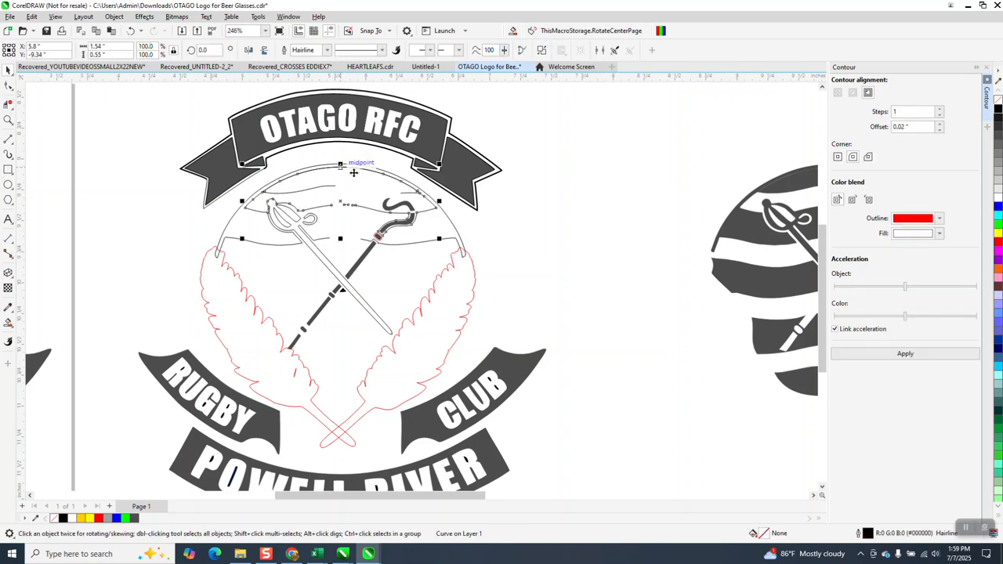
click(367, 192)
click(410, 193)
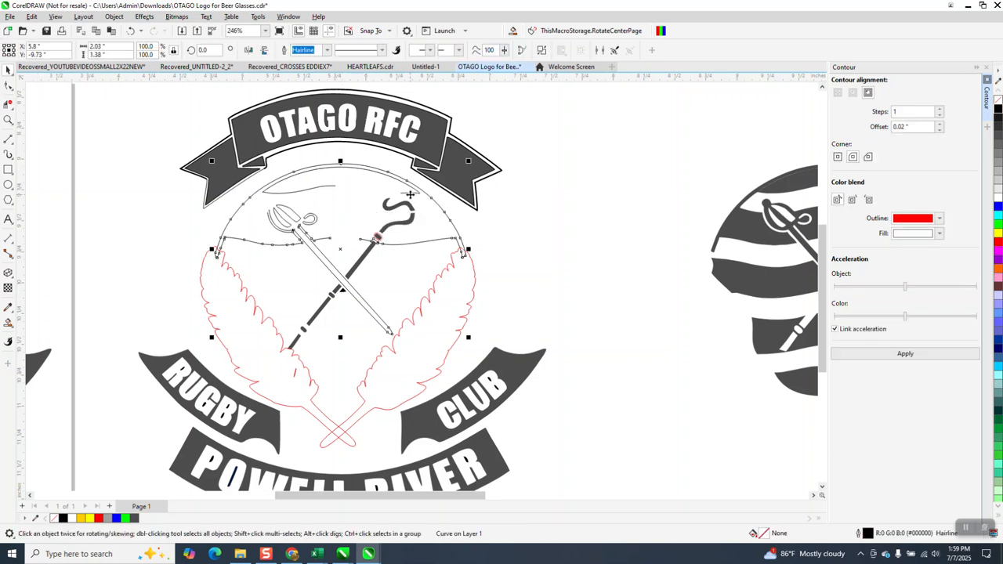
Step: Delete the leftover circle and sword outline and the top stripe outline from the duplicate logo
click(410, 199)
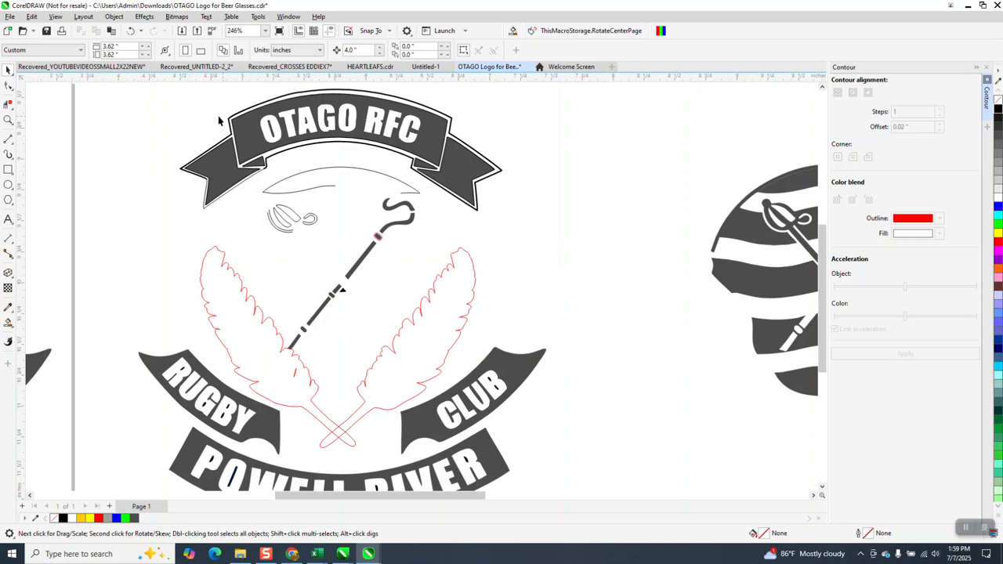
click(131, 30)
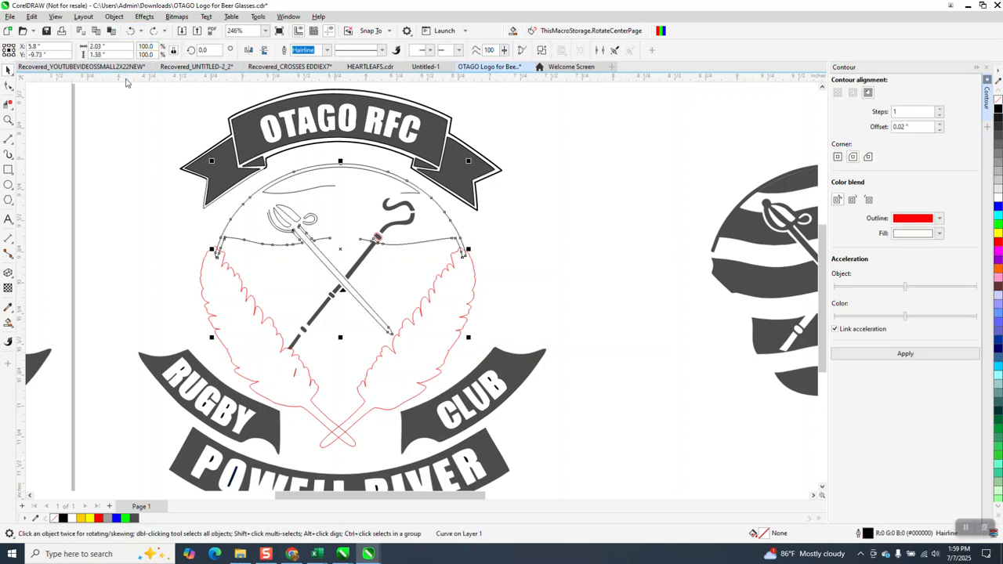
key(Delete)
click(326, 192)
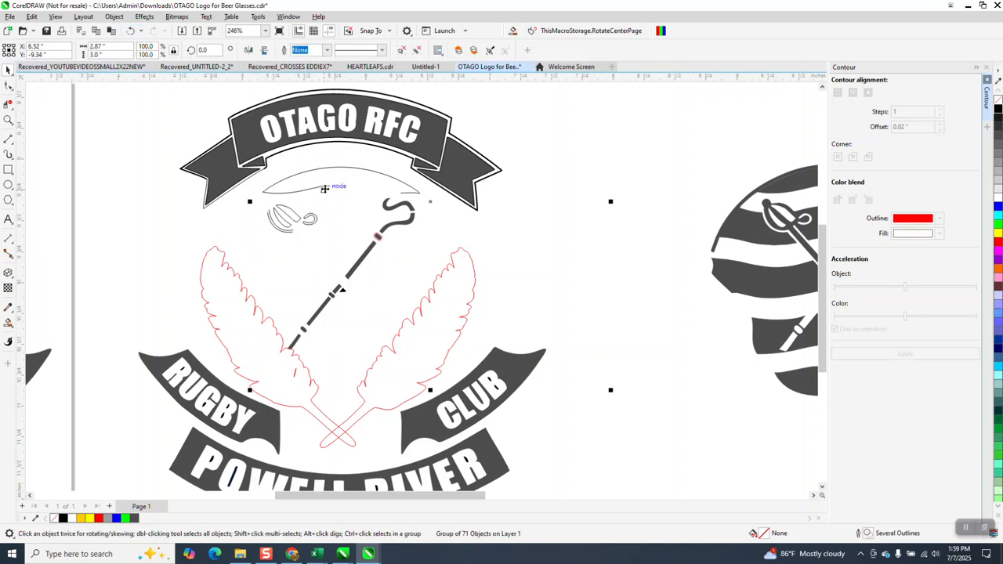
key(Delete)
scroll(330, 190, down, 3)
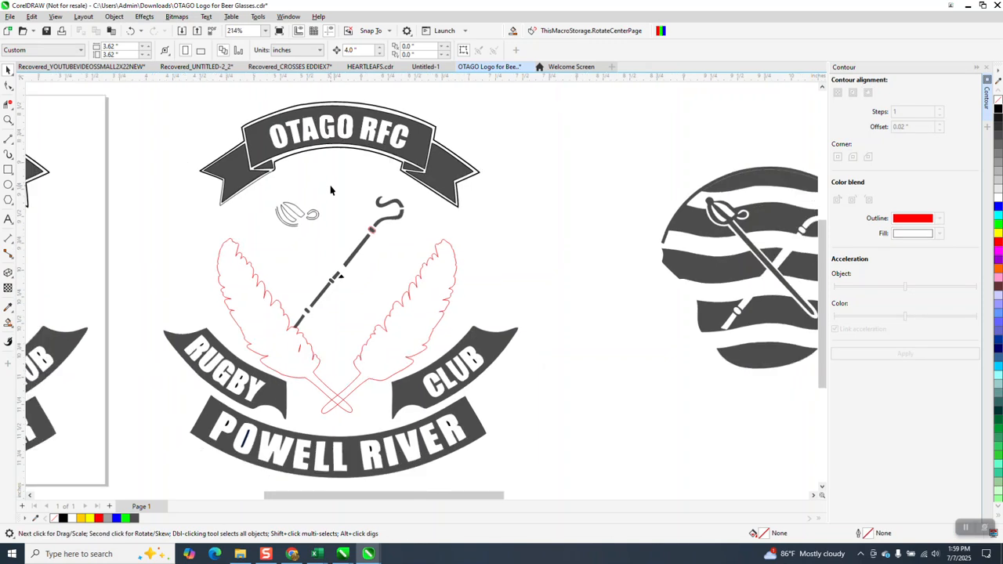
Step: Give the grouped stripes and sword pieces no fill and a black outline, and move them 4 inches left onto the duplicate logo
drag(554, 168, 771, 362)
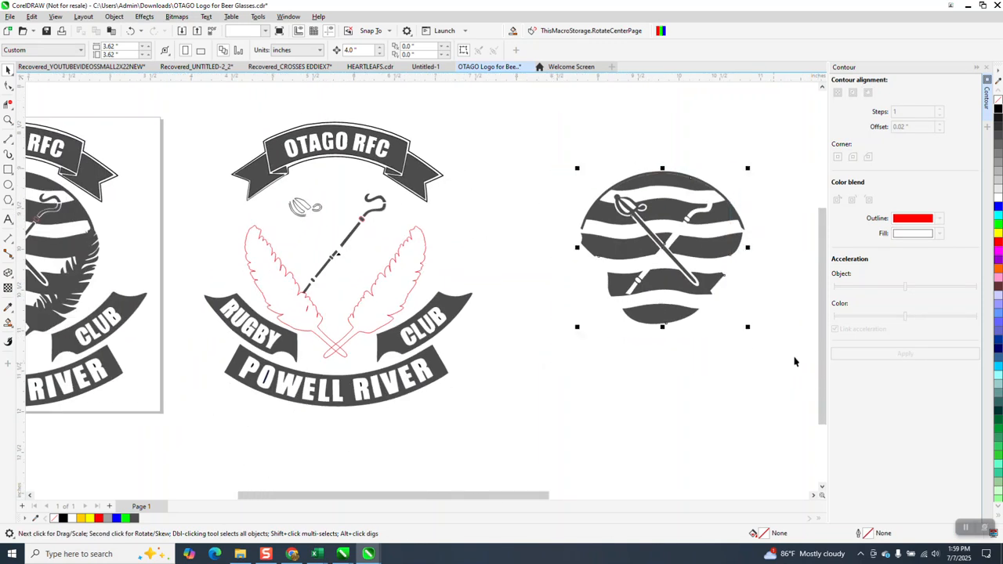
click(998, 109)
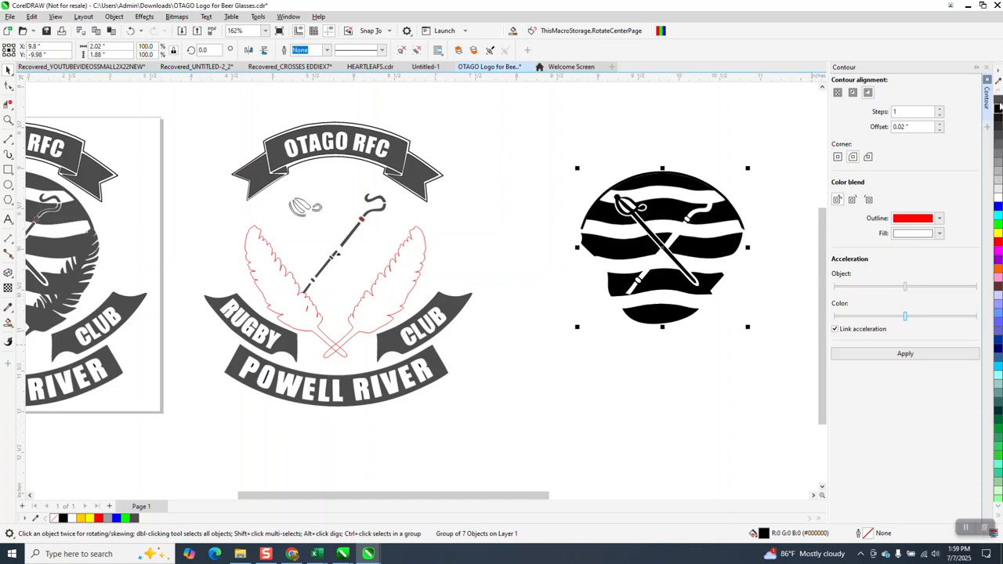
click(998, 97)
right_click(997, 109)
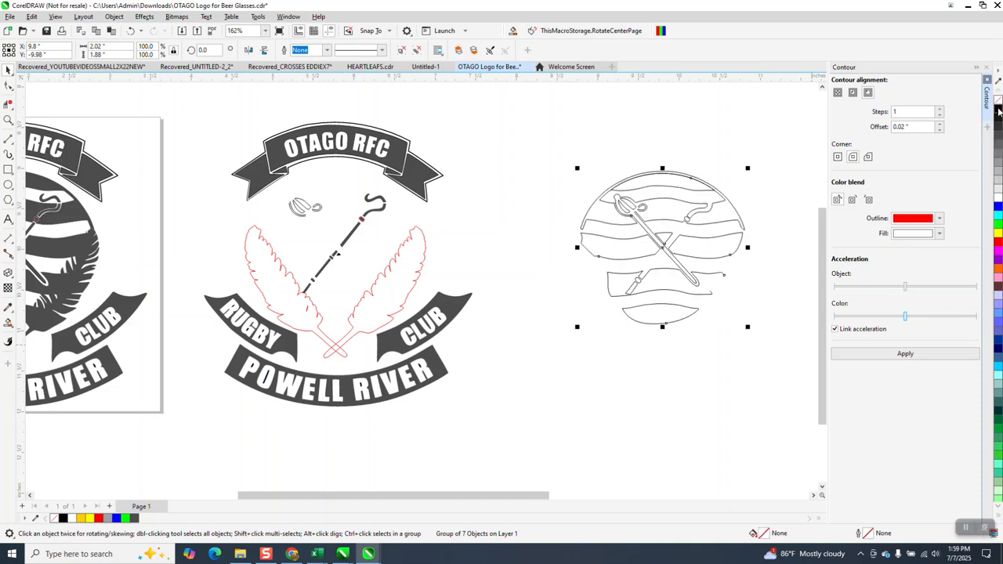
scroll(520, 207, down, 2)
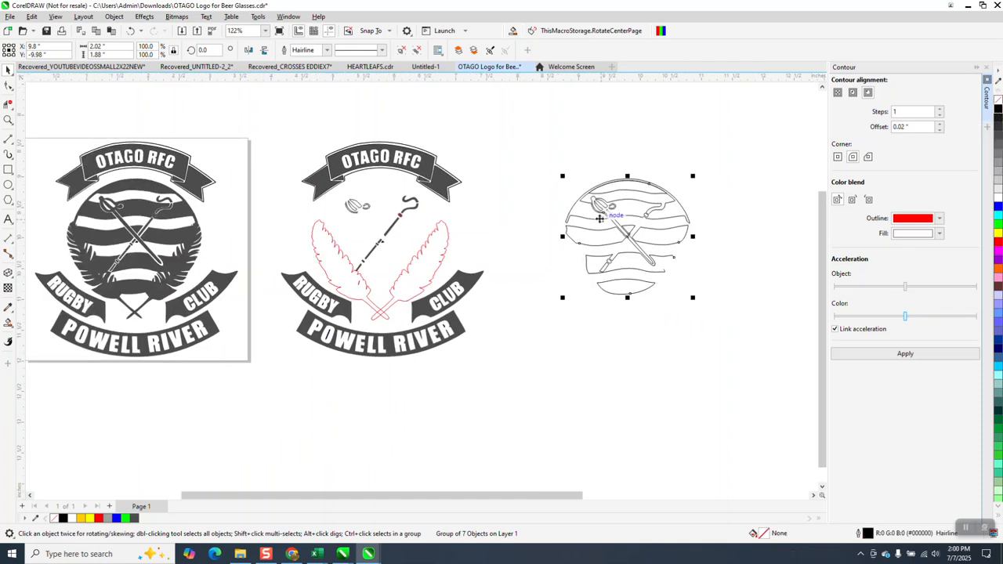
key(c)
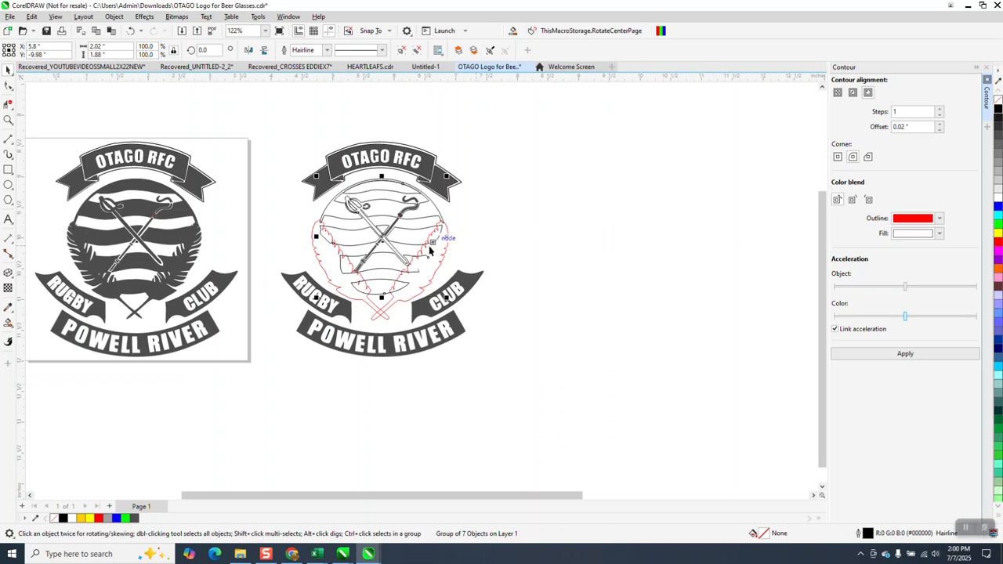
Step: Smart-fill the duplicate logo's two lowest stripes between the feather contours with dark gray and no outline, undoing the stray fill
click(8, 119)
drag(287, 165, 523, 272)
click(8, 321)
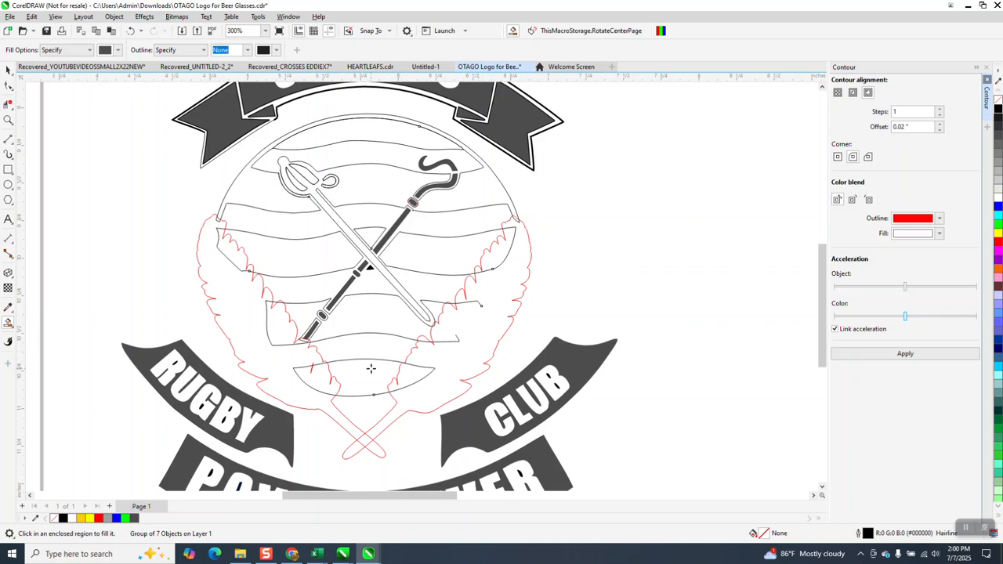
click(368, 369)
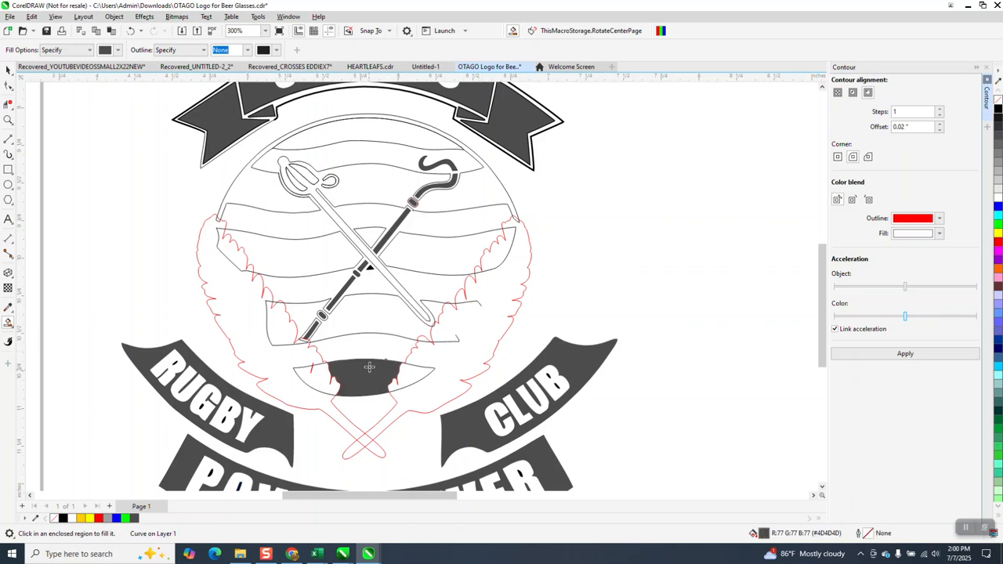
click(382, 321)
click(431, 307)
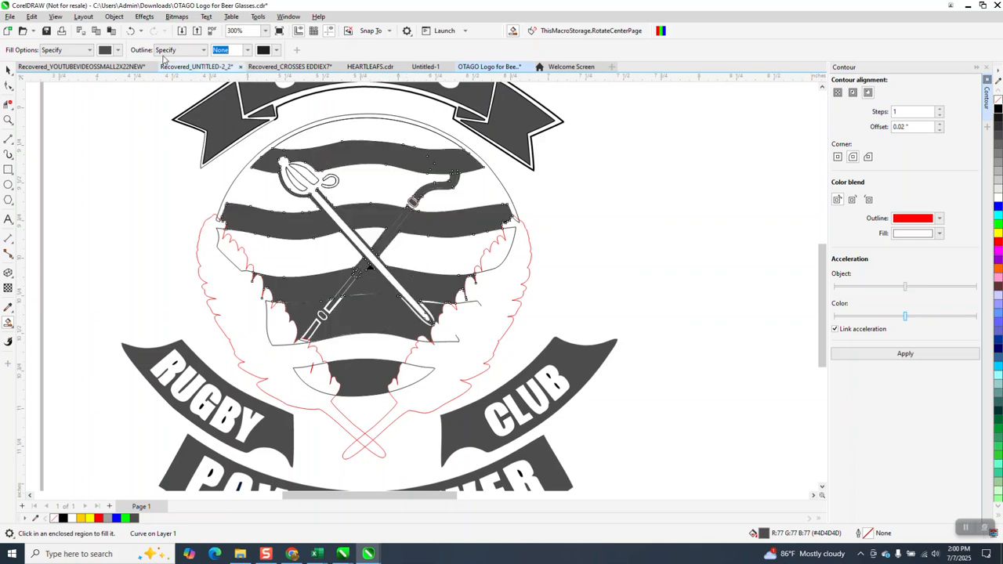
click(131, 30)
Step: Smart-fill the middle stripe's sections, the second stripe with the circle rim and sword, and the top stripe in dark gray
click(416, 251)
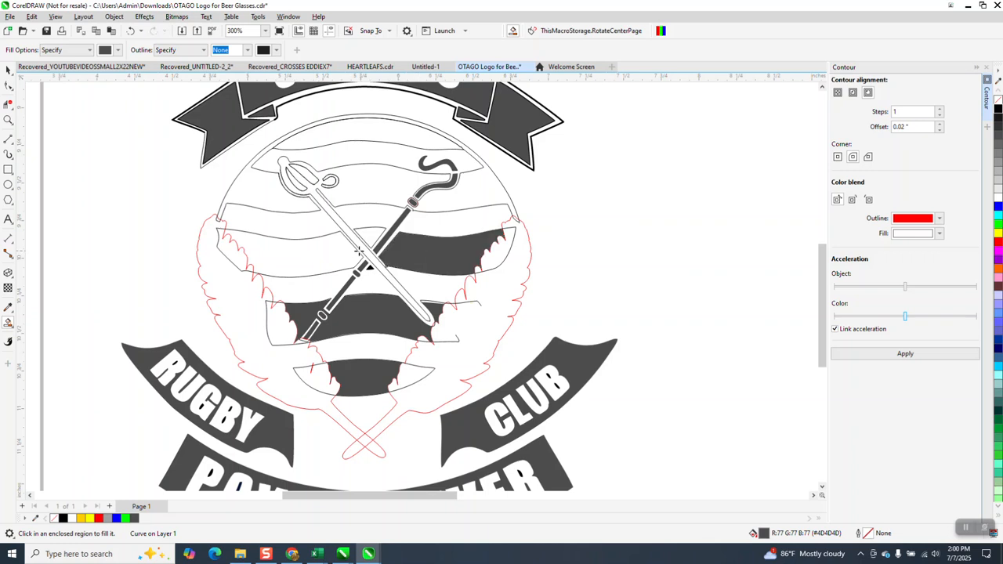
click(330, 248)
click(373, 237)
click(378, 203)
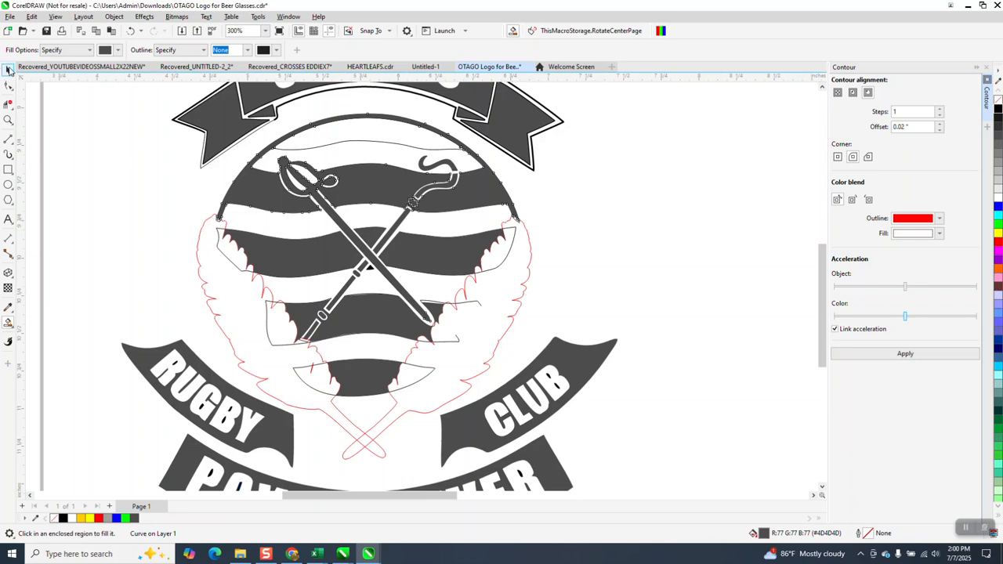
click(8, 70)
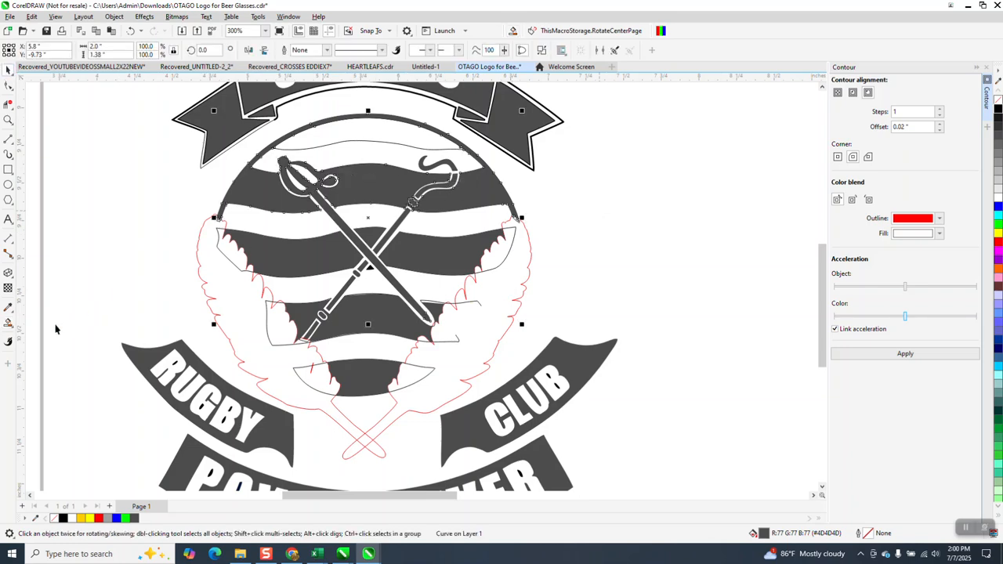
click(9, 323)
click(389, 134)
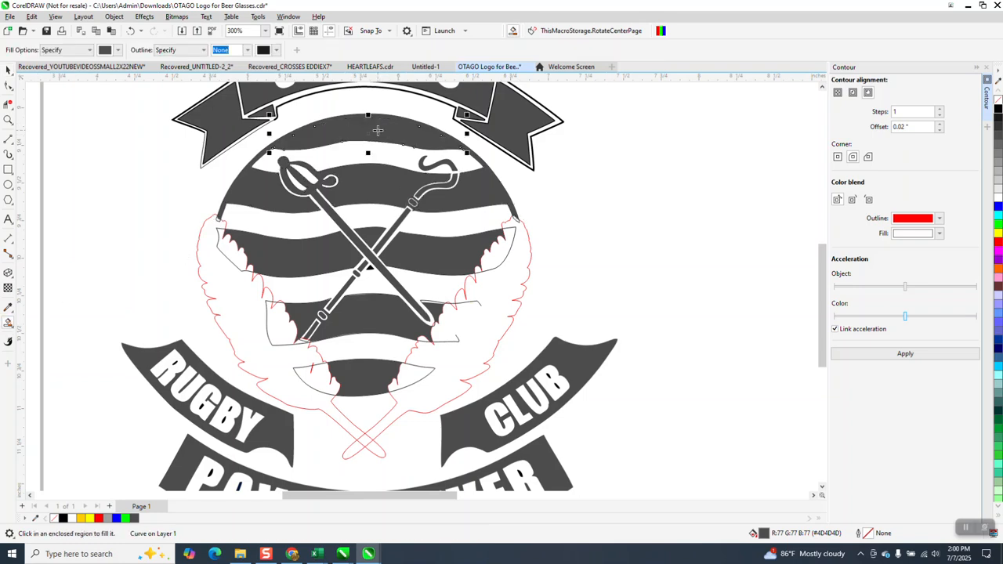
Step: Delete the leftover black outline group of stripes and sword pieces from the duplicate logo
scroll(390, 144, down, 1)
scroll(161, 171, down, 3)
click(9, 70)
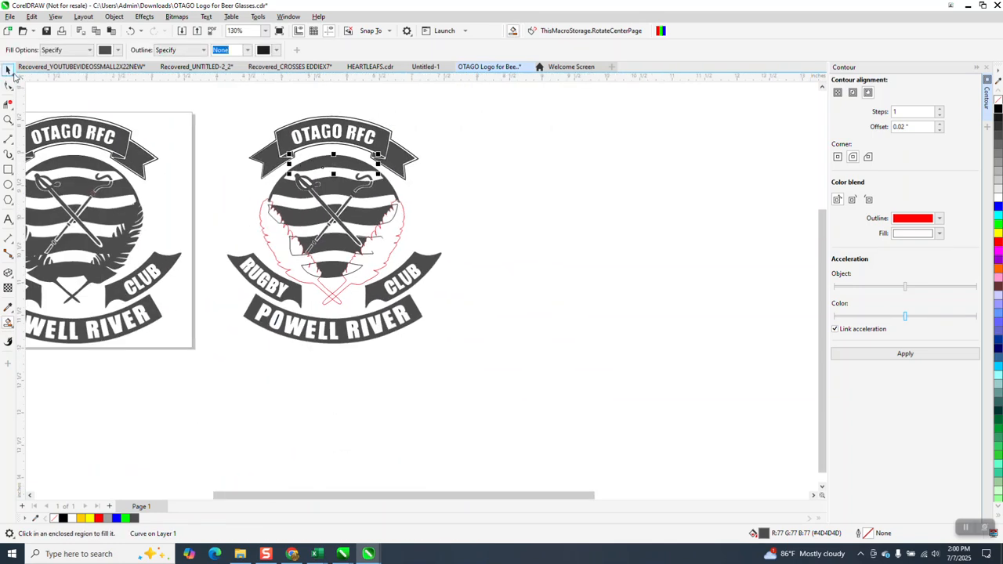
drag(223, 130, 497, 352)
drag(219, 176, 440, 294)
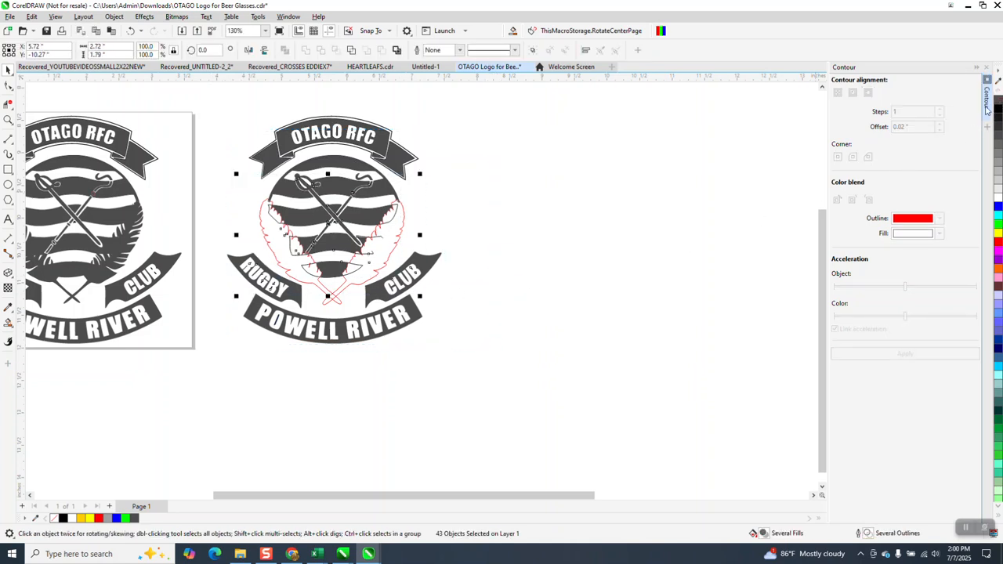
click(542, 269)
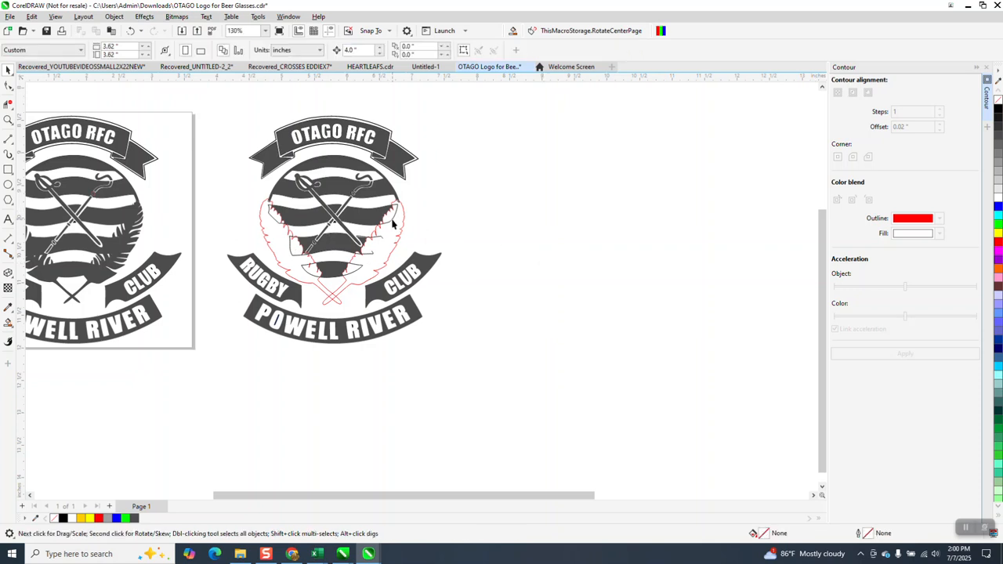
click(393, 222)
key(Escape)
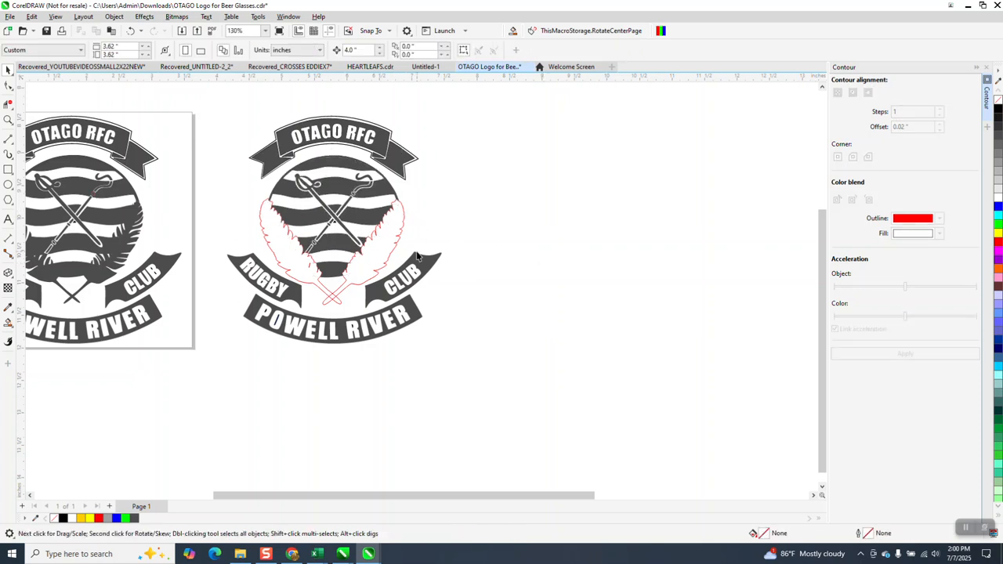
Step: Move the left feather's black-outlined copy 4 inches down and 8 inches right, beside the right feather's outlined copy
scroll(421, 257, down, 2)
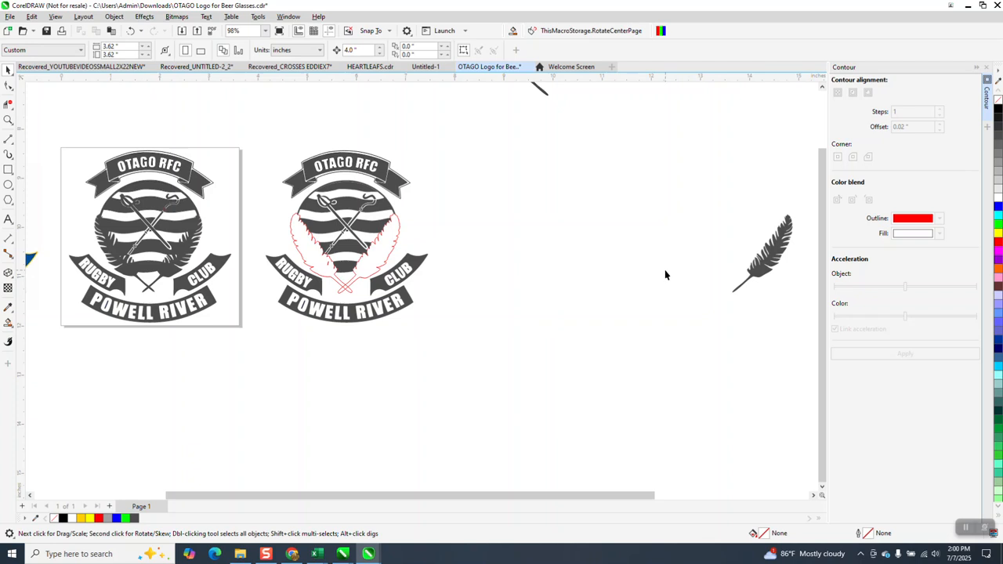
scroll(643, 275, down, 3)
click(584, 176)
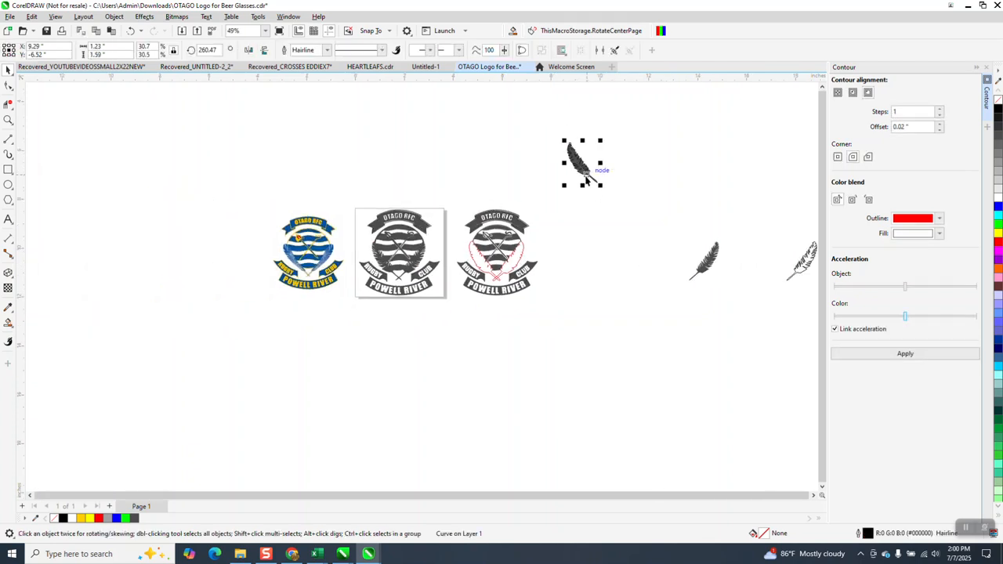
drag(601, 168, 603, 265)
key(Right)
key(Right)
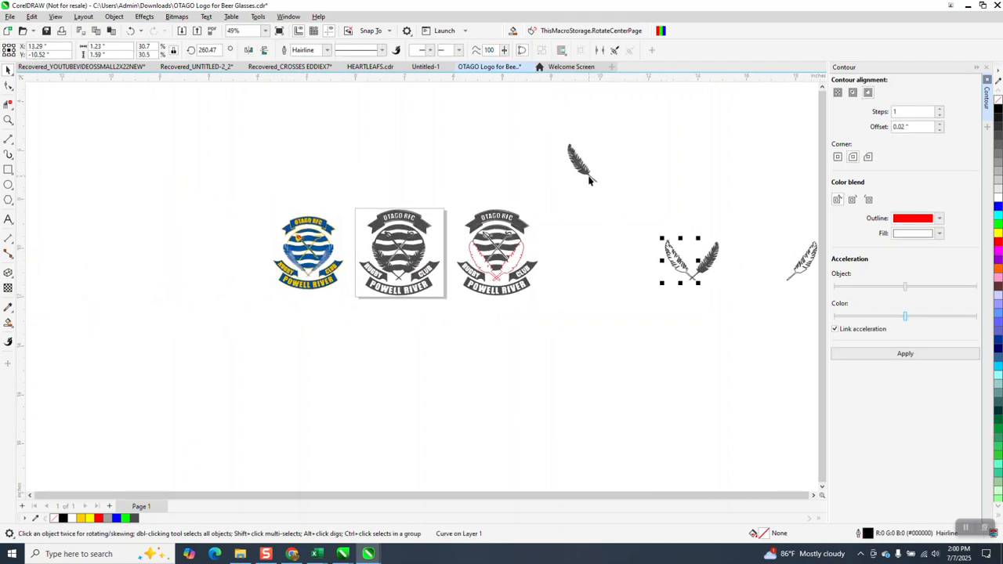
Step: Move the filled left feather 4 inches down and 4 inches left into its red contour on the duplicate logo
click(574, 170)
key(Left)
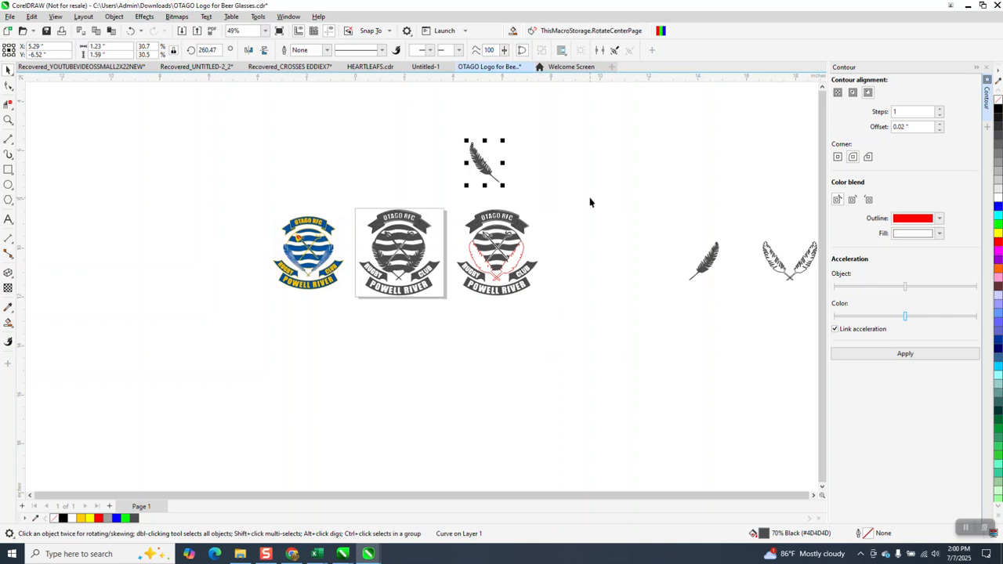
key(Right)
key(Down)
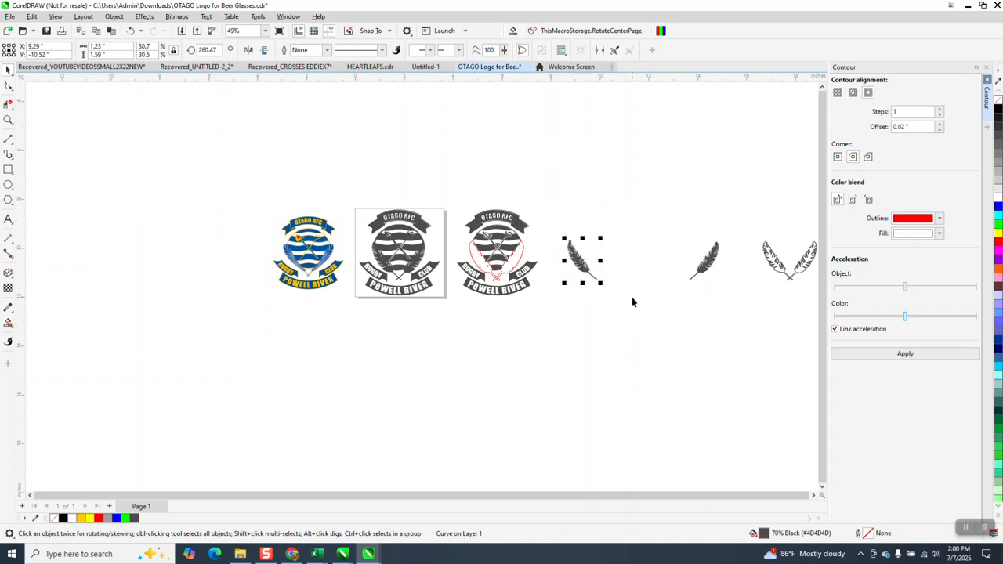
key(Left)
Step: Move the filled right feather 8 inches left into its red contour on the duplicate logo
click(704, 271)
key(Left)
key(Left)
Step: Delete the red contours around the right and left feathers on the duplicate logo
click(8, 122)
drag(378, 203, 581, 344)
click(7, 71)
click(636, 207)
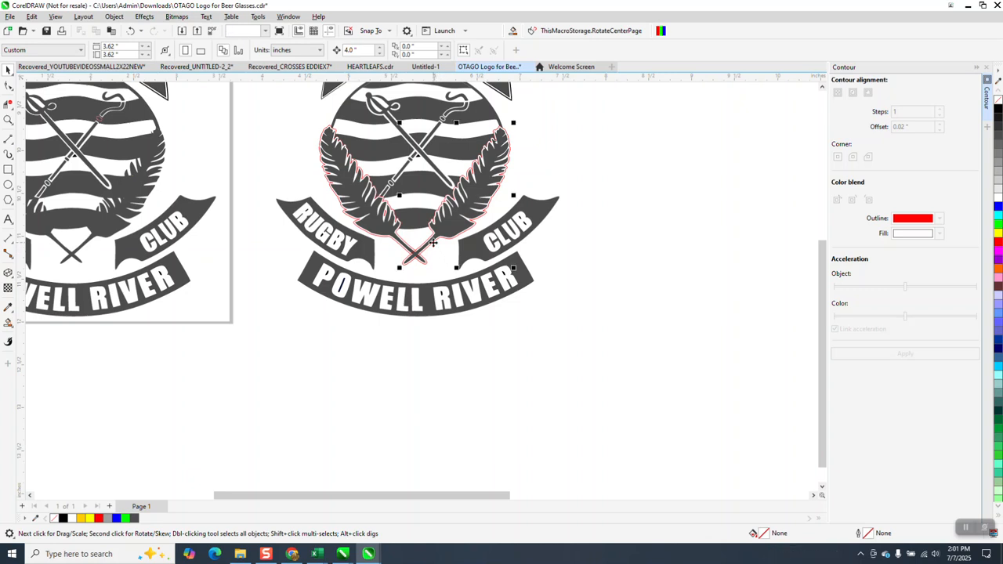
click(433, 245)
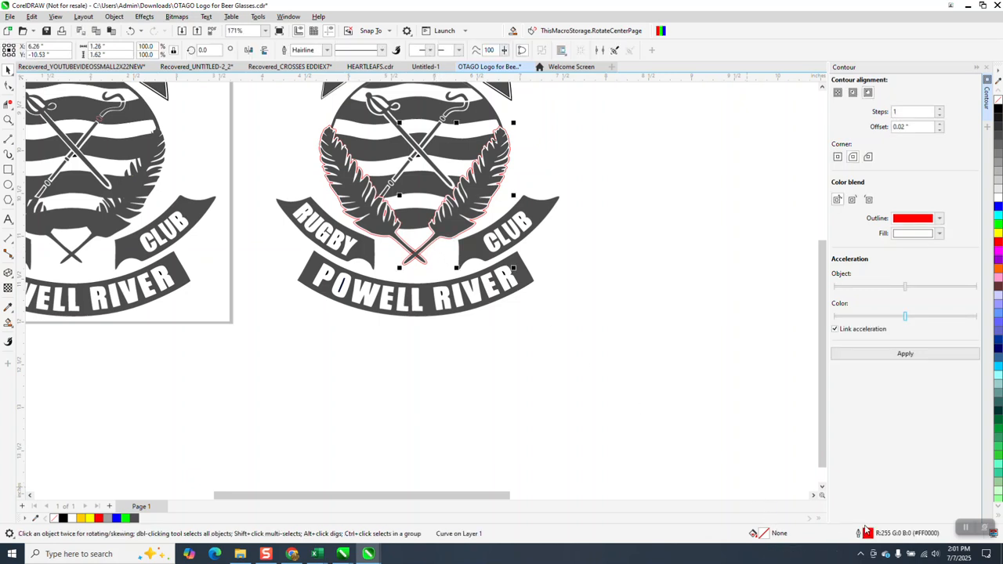
click(679, 470)
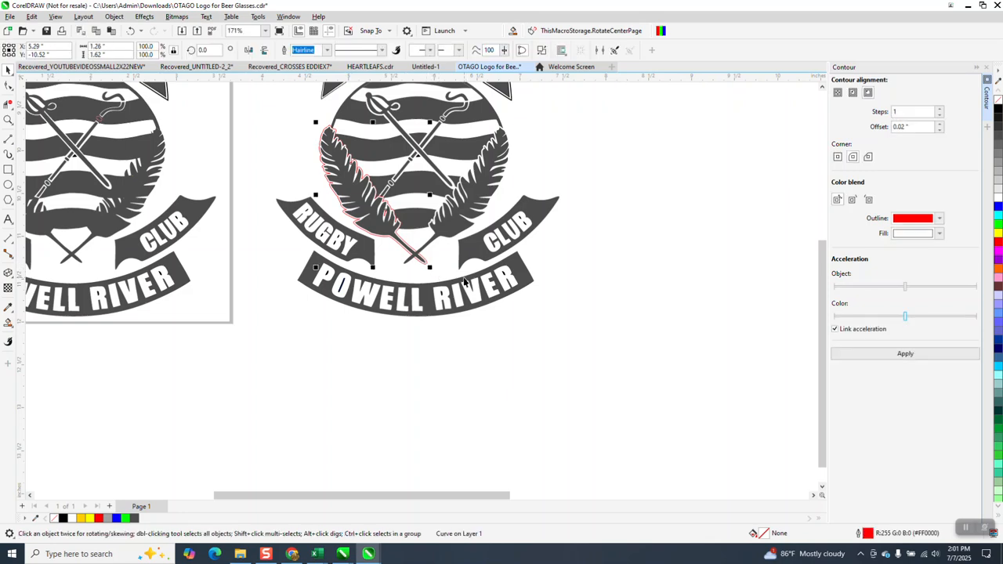
scroll(475, 309, down, 1)
scroll(476, 328, down, 1)
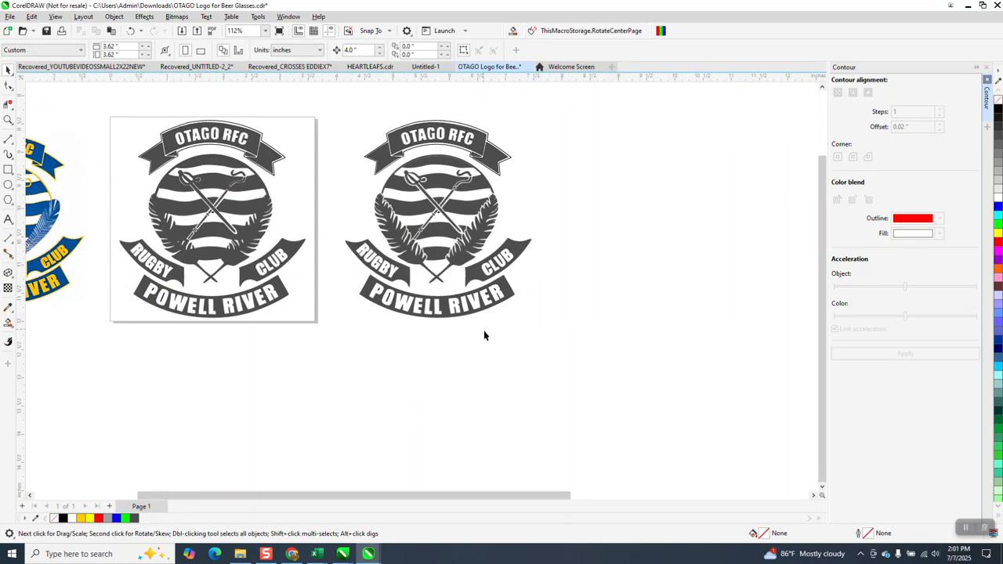
Step: Draw a rectangle about 3.93 by 3.9 inches around the reworked duplicate logo, fill it yellow, and send it behind the logo
click(8, 120)
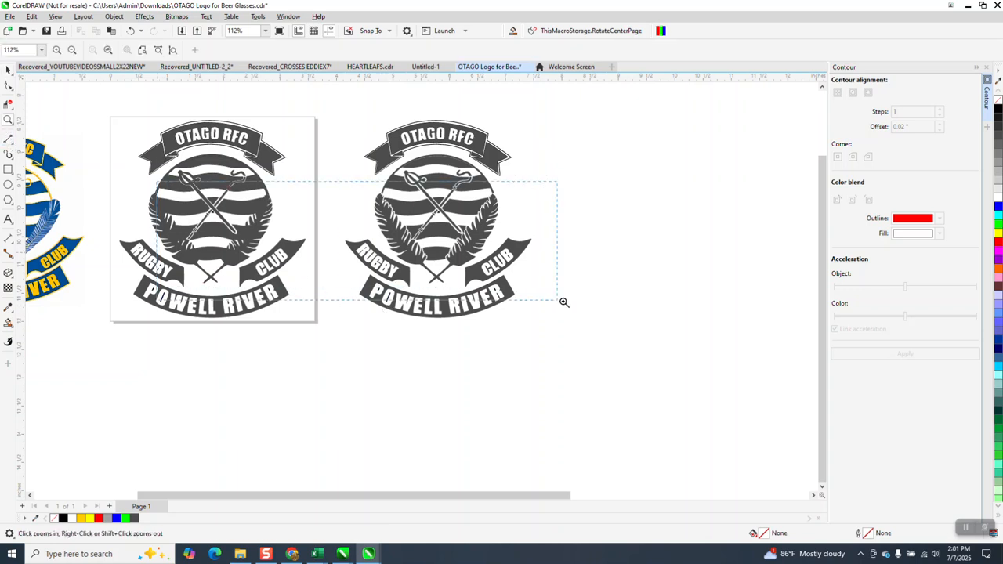
click(584, 307)
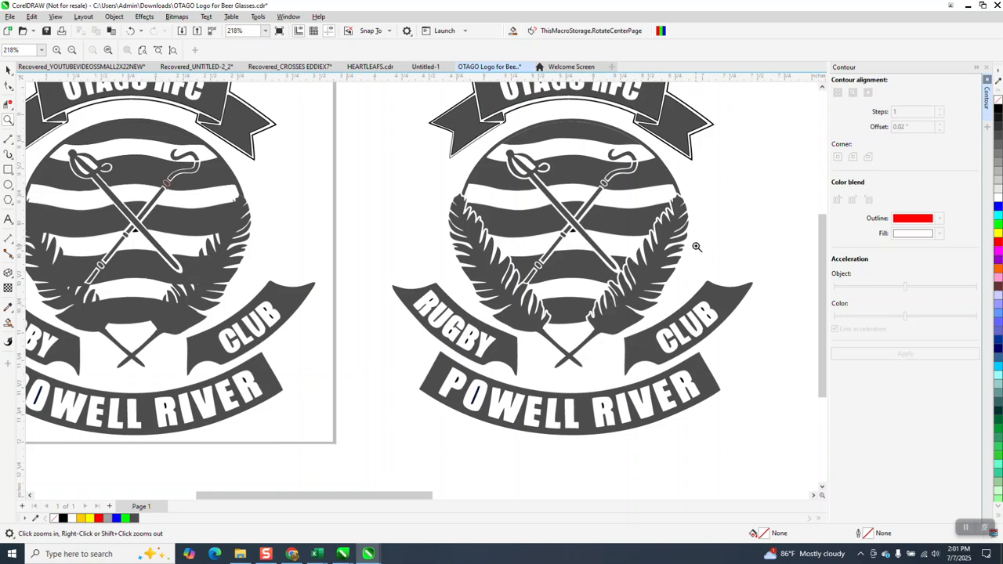
scroll(687, 249, down, 1)
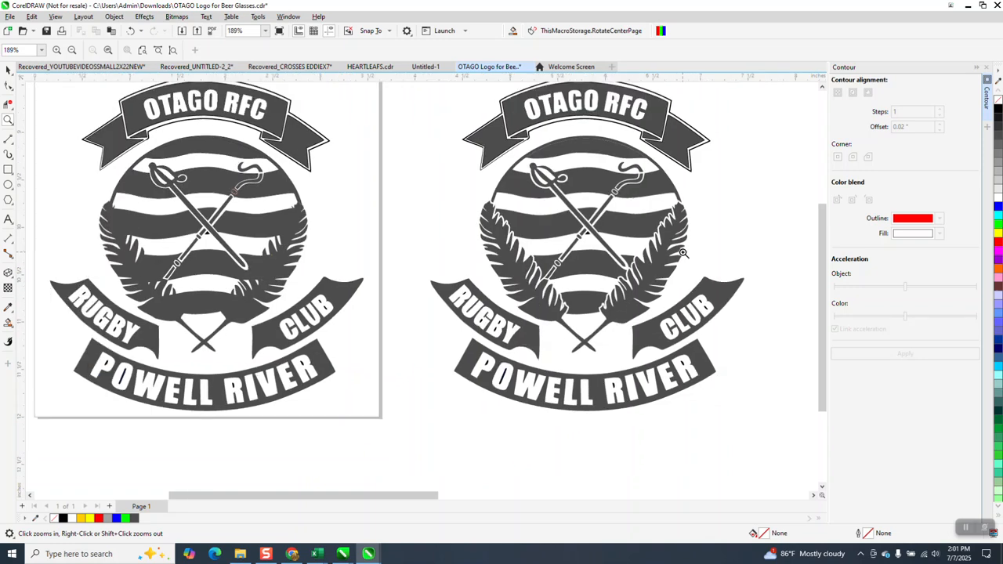
scroll(684, 252, down, 3)
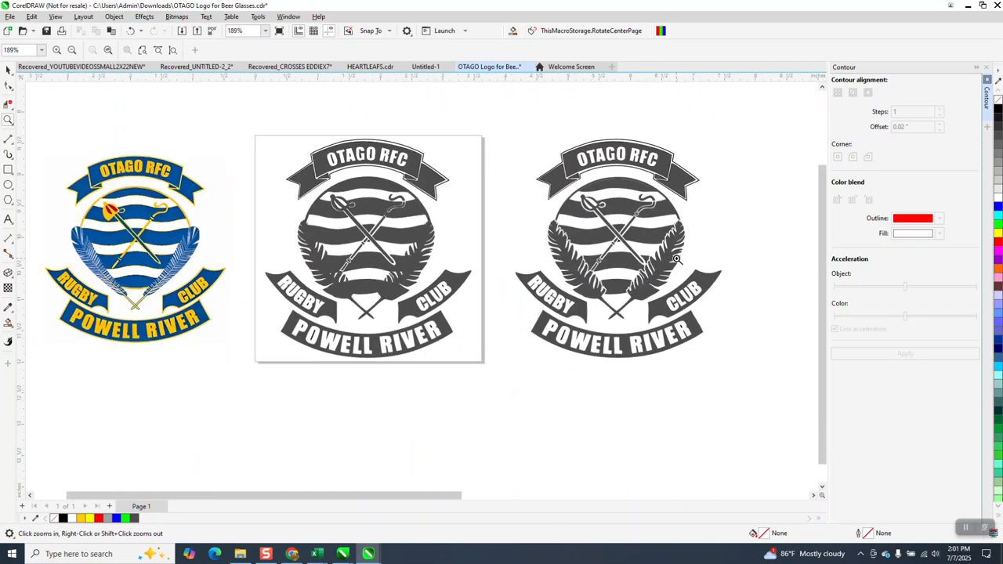
click(8, 170)
drag(499, 123, 749, 371)
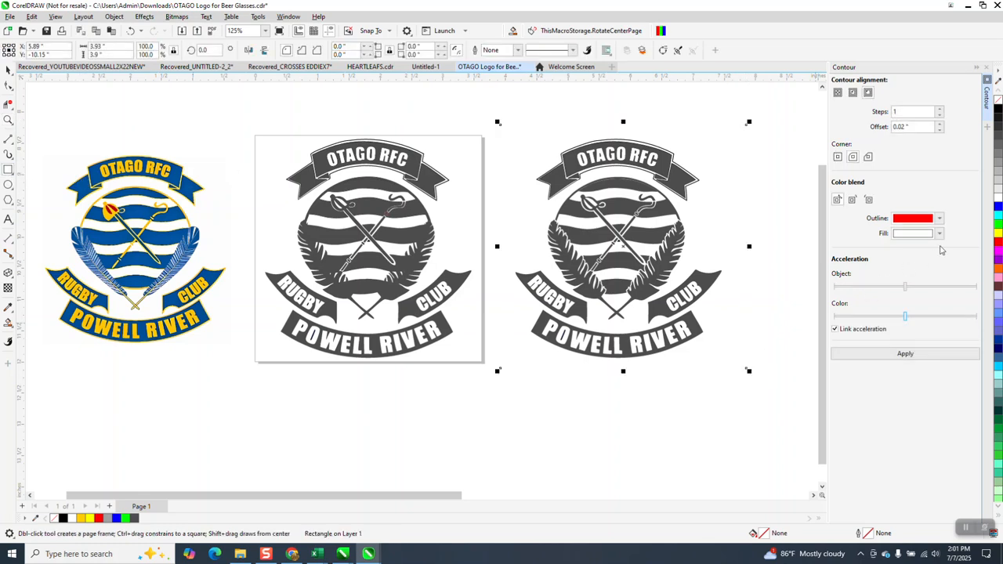
click(997, 235)
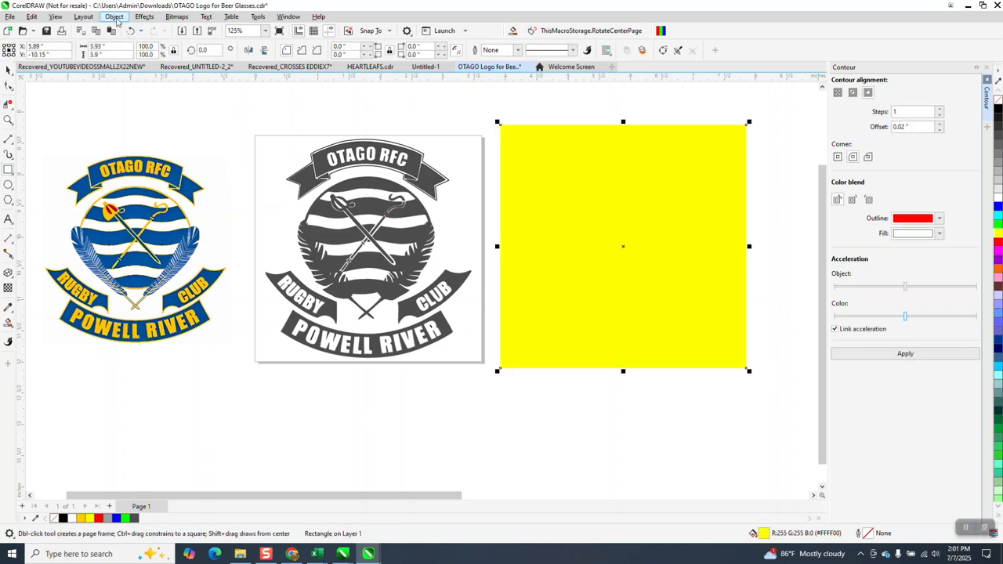
click(114, 17)
click(276, 196)
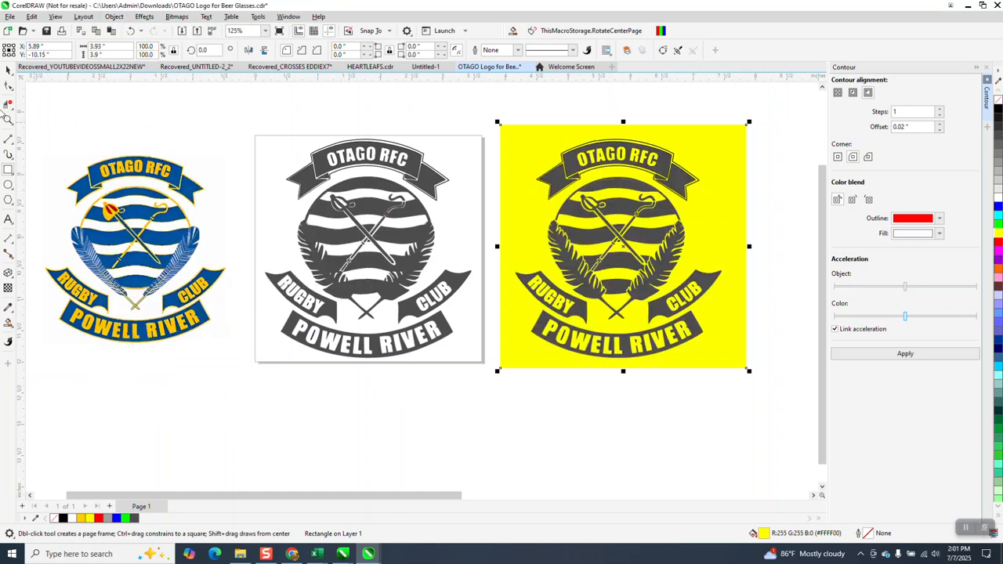
Step: Compare the feather and stripe gaps on the yellow-backed reworked logo with those on the original gray logo
click(8, 119)
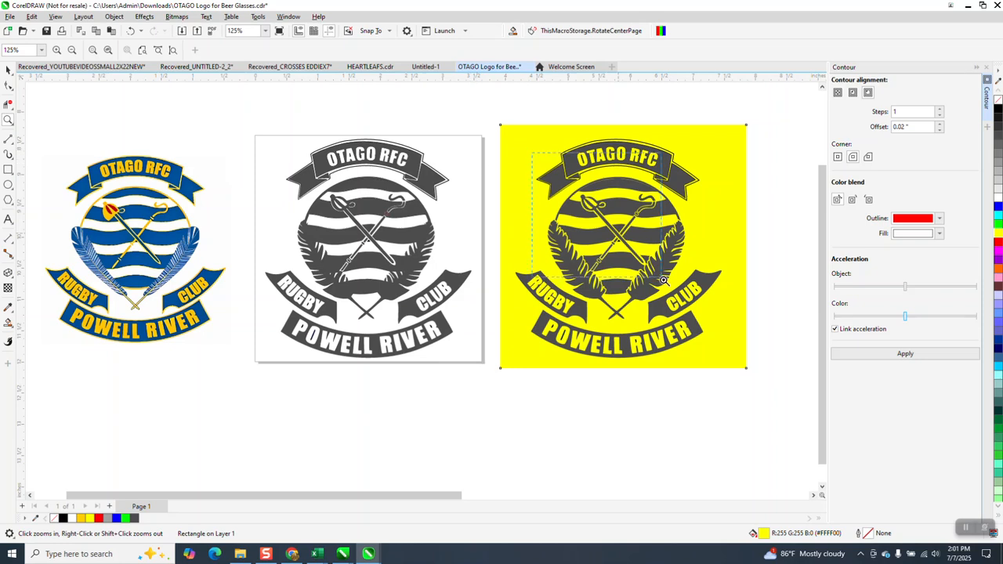
click(703, 348)
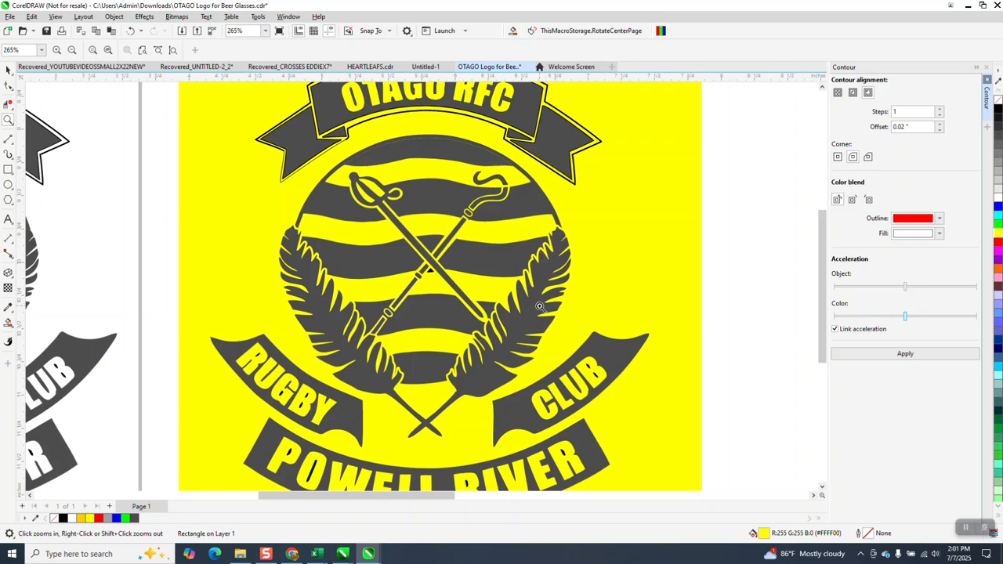
scroll(540, 306, down, 2)
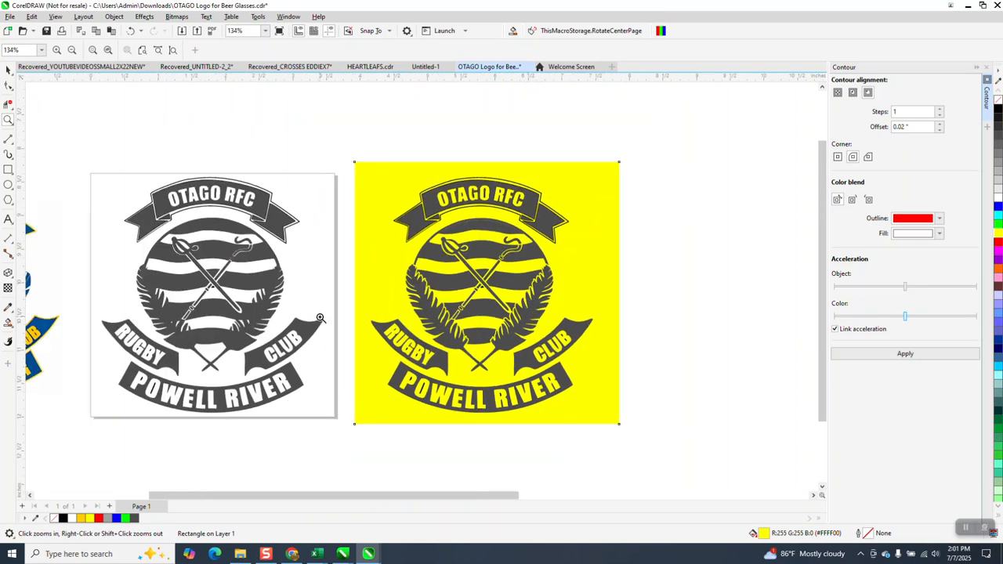
scroll(399, 379, up, 4)
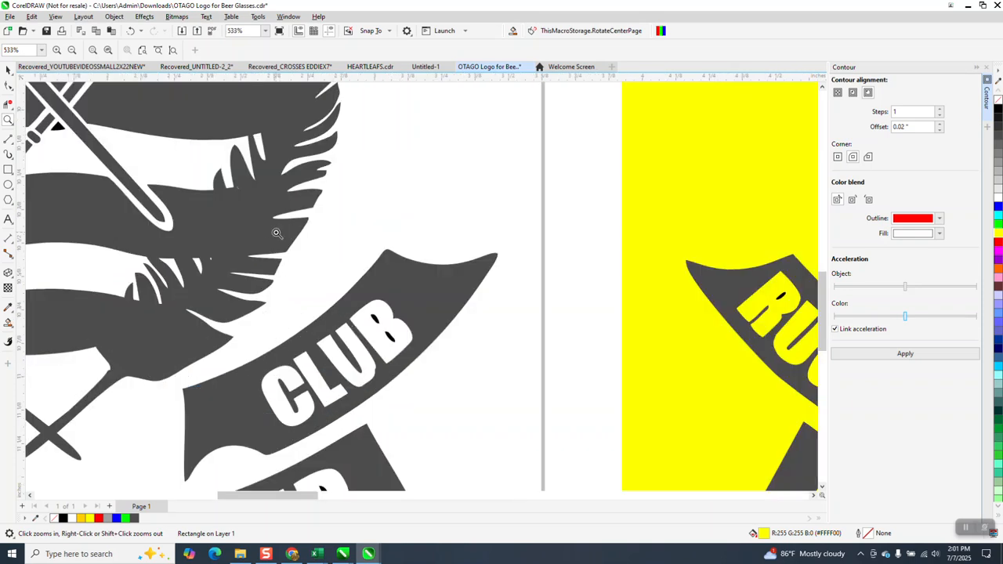
scroll(276, 232, down, 3)
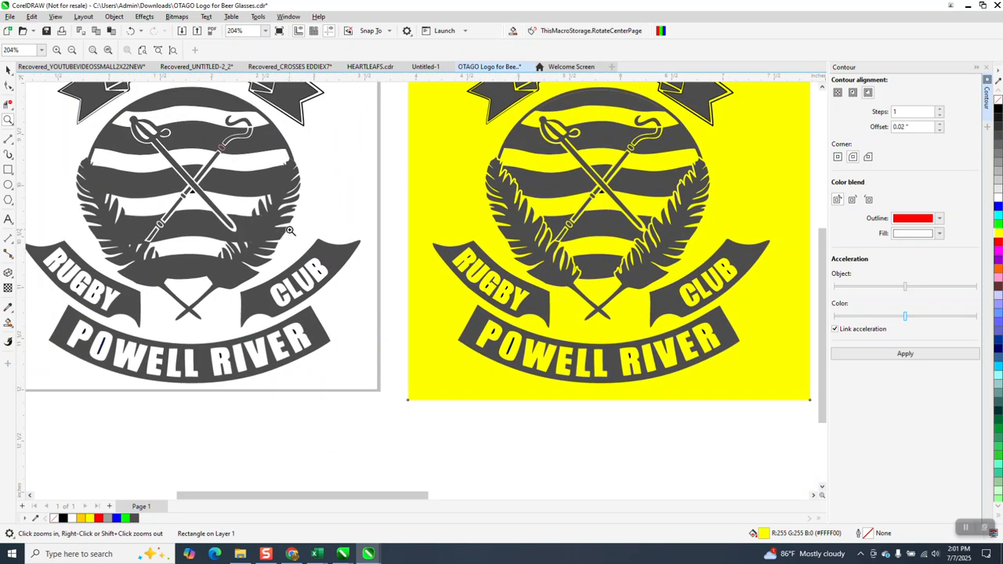
scroll(287, 231, down, 2)
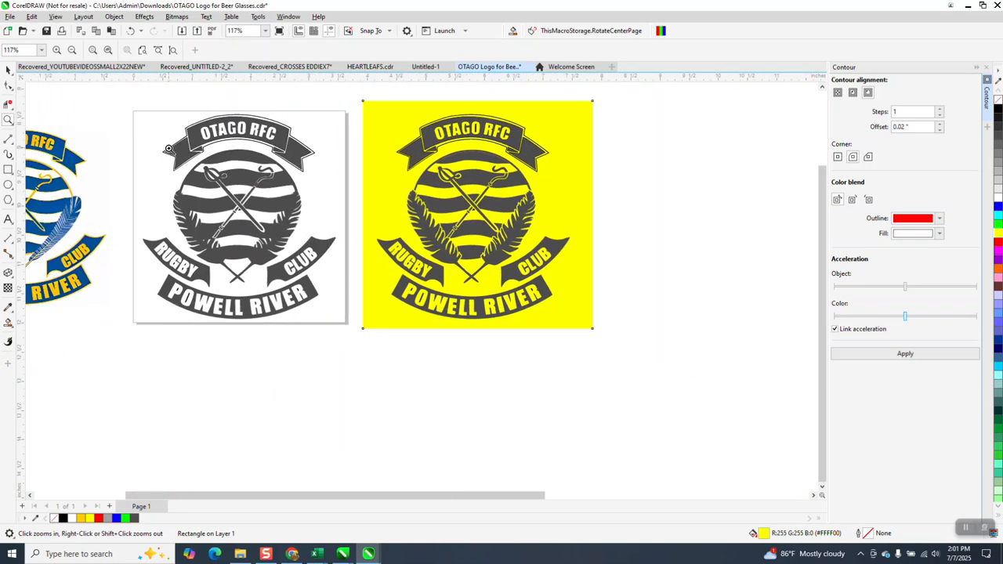
drag(125, 117, 635, 330)
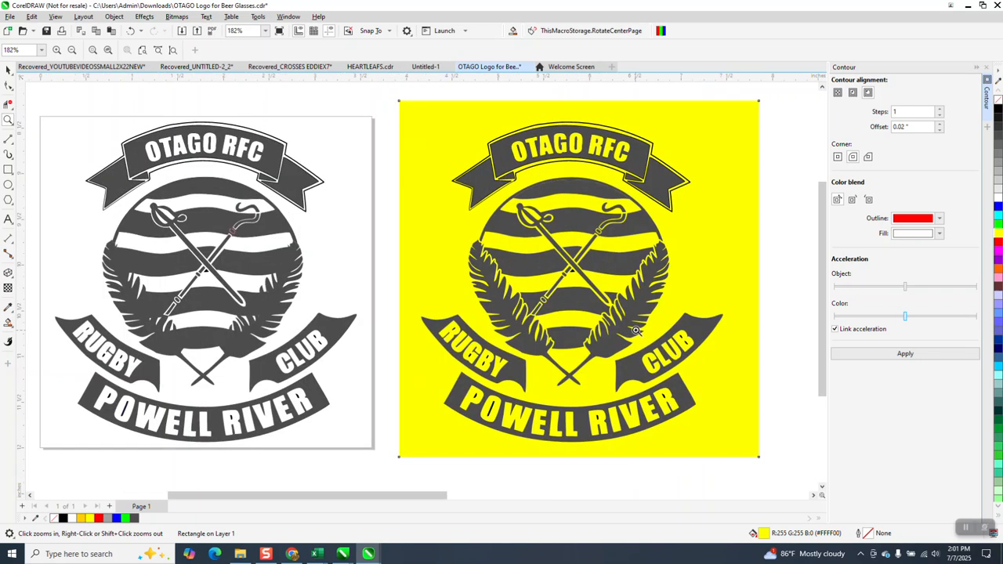